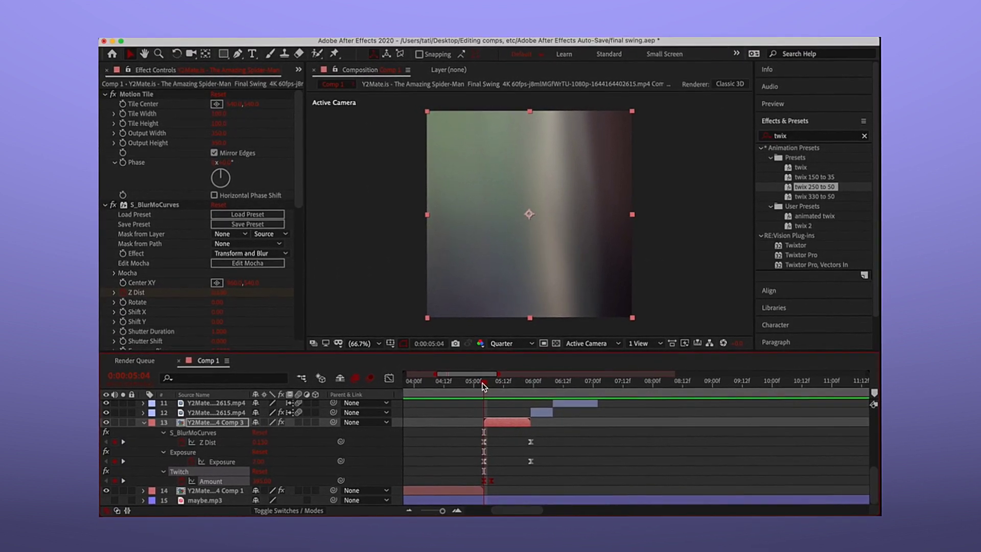
# Step: Play back the swing and park the time indicator at 0:00:05:04 on the Spider-Man shot
pyautogui.moveTo(454, 384)
pyautogui.mouseDown()
pyautogui.moveTo(390, 385)
pyautogui.moveTo(490, 413)
pyautogui.mouseUp()
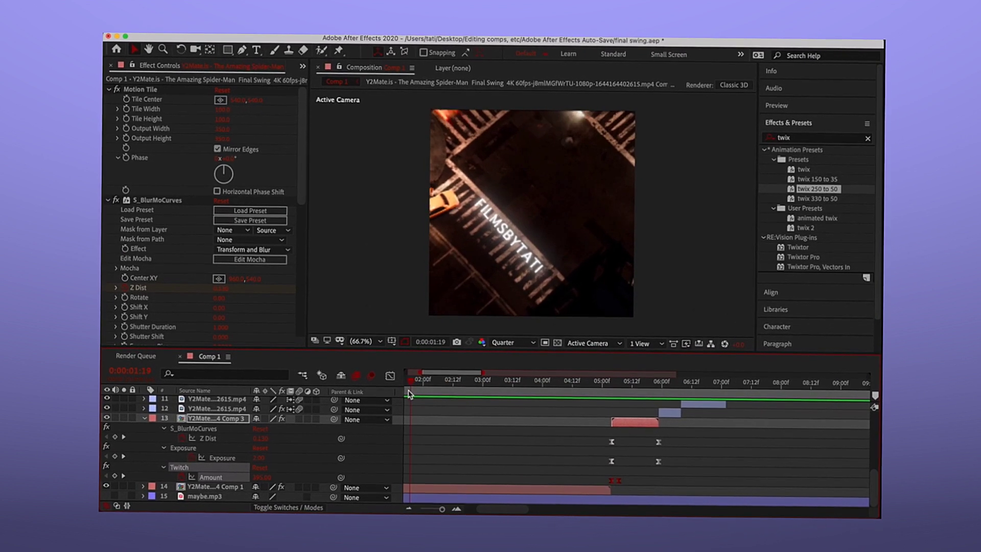
pyautogui.press('space')
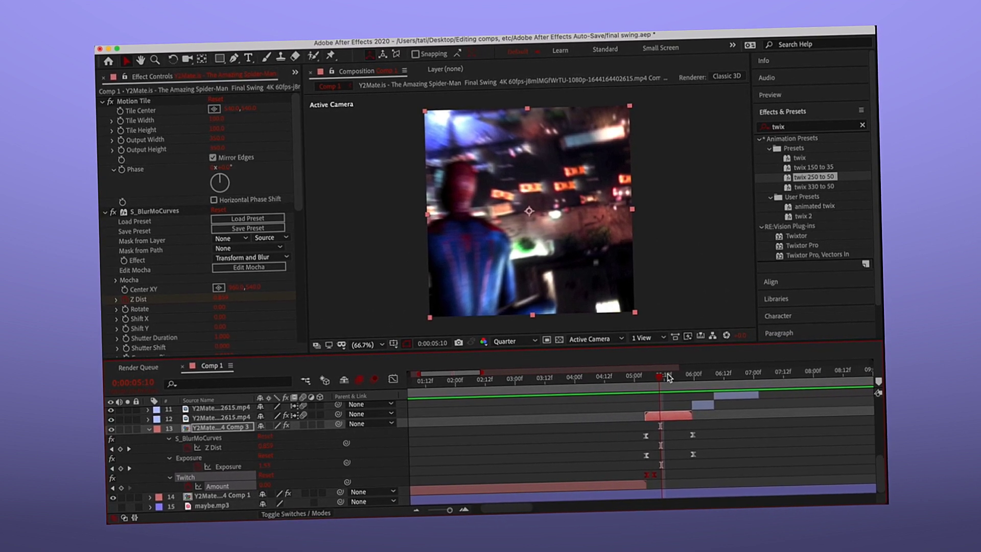
pyautogui.scroll(5, 674, 405)
pyautogui.scroll(5, 700, 423)
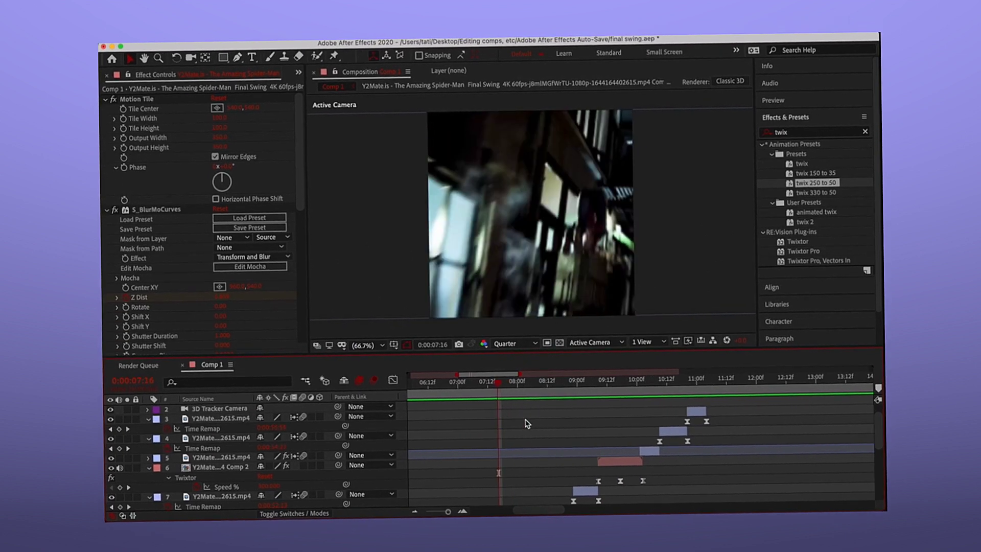
pyautogui.click(675, 384)
pyautogui.moveTo(673, 386); pyautogui.dragTo(664, 412)
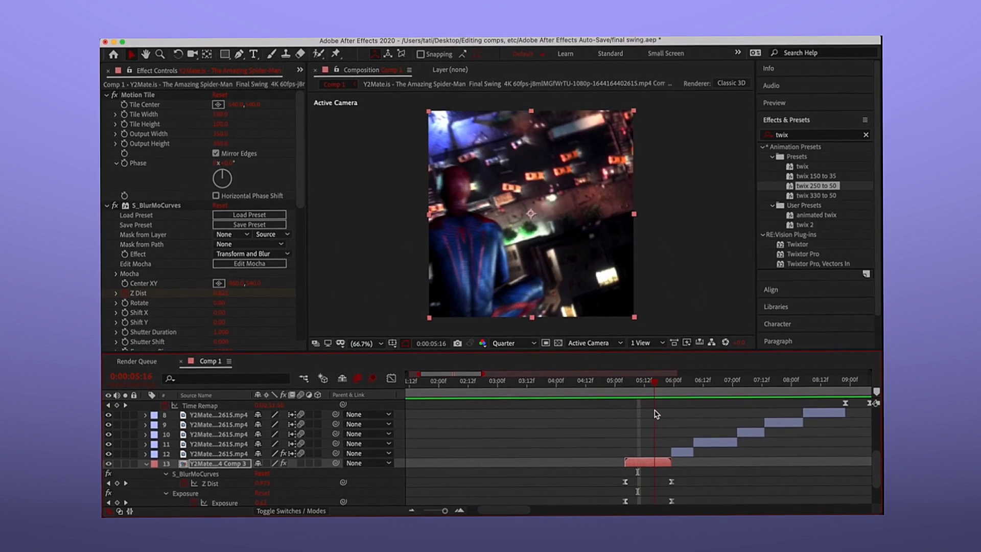
# Step: Pre-compose the layer 12 clip into its own Comp 4
pyautogui.click(682, 450)
pyautogui.press('super+shift+c')
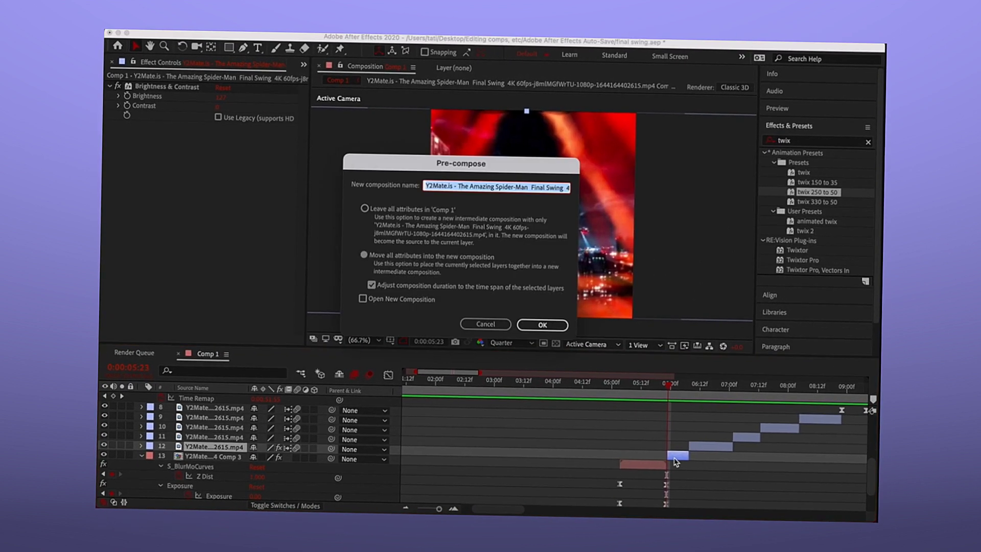
pyautogui.click(556, 326)
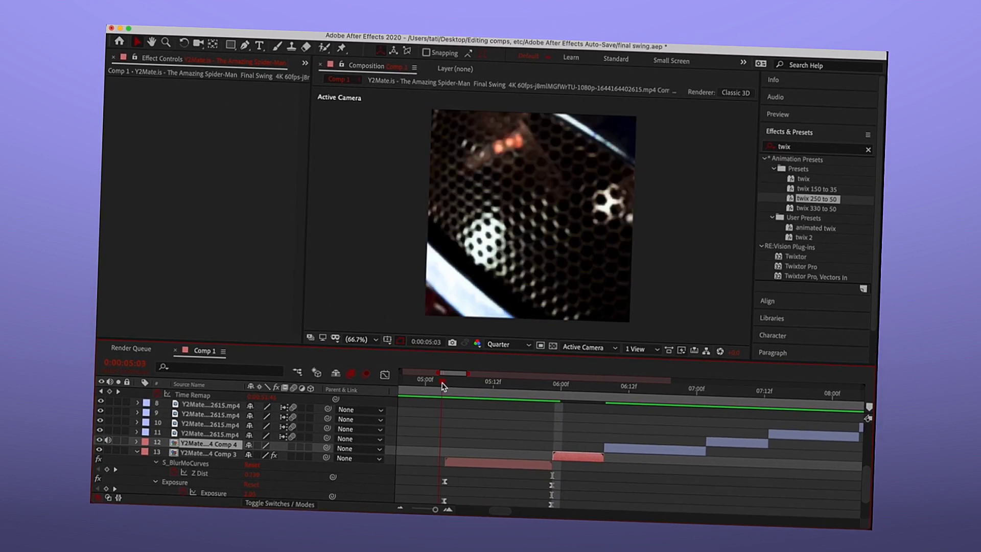
# Step: Scrub ahead to the city shot, then return to the keyframe at 5:04
pyautogui.moveTo(442, 385); pyautogui.dragTo(524, 386)
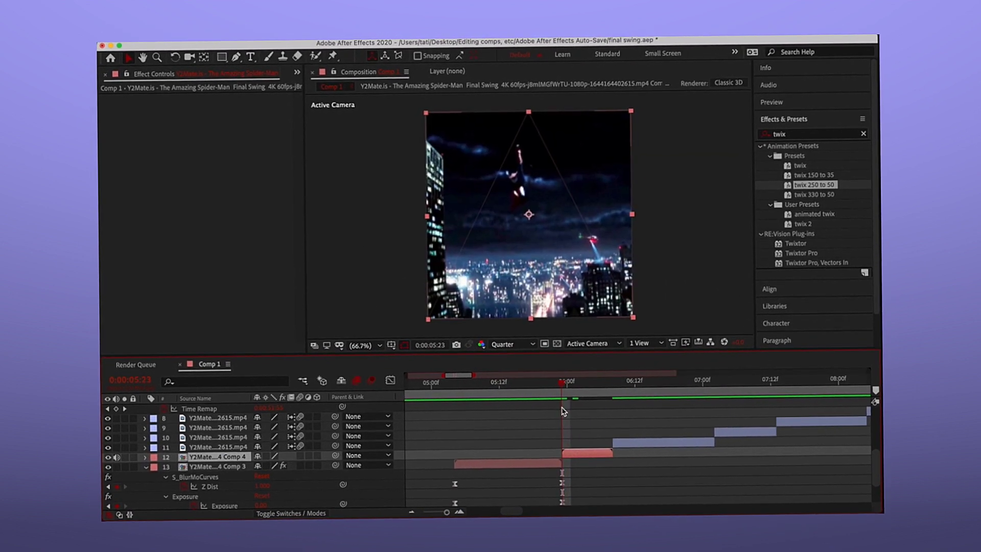
pyautogui.press('pageup')
pyautogui.press('pageup')
pyautogui.press('j')
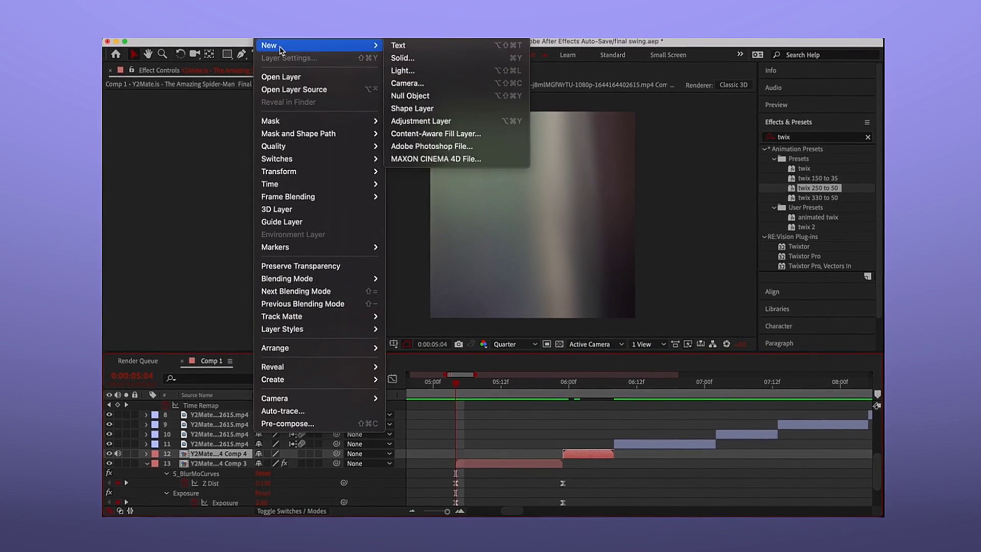
# Step: Add an adjustment layer at the 5:04 cut and apply Glitchify, found by searching 'glitch'
pyautogui.click(469, 142)
pyautogui.hotkey('ctrl', 'f')
pyautogui.write('glt')
pyautogui.press('BackSpace')
pyautogui.press('BackSpace')
pyautogui.write('it')
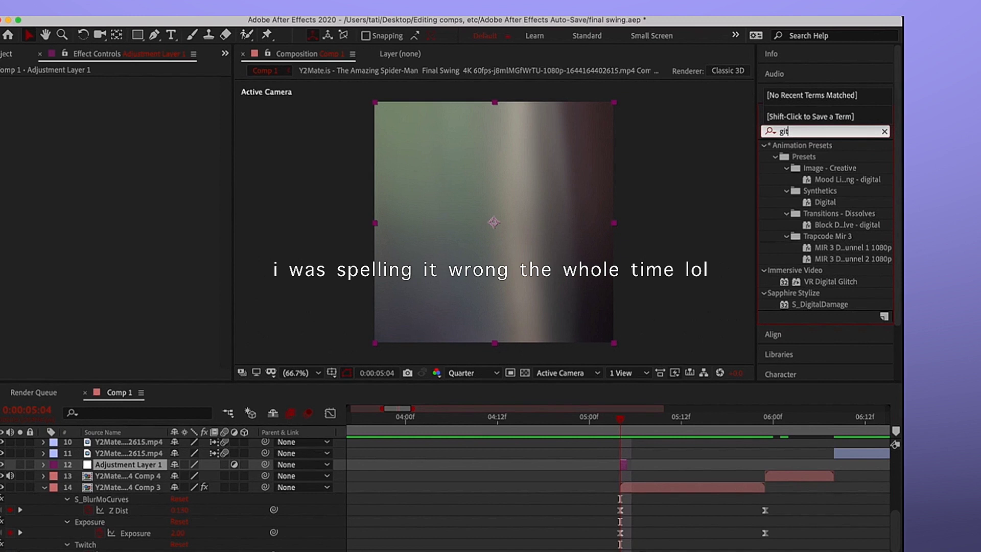
pyautogui.write('c')
pyautogui.press('BackSpace')
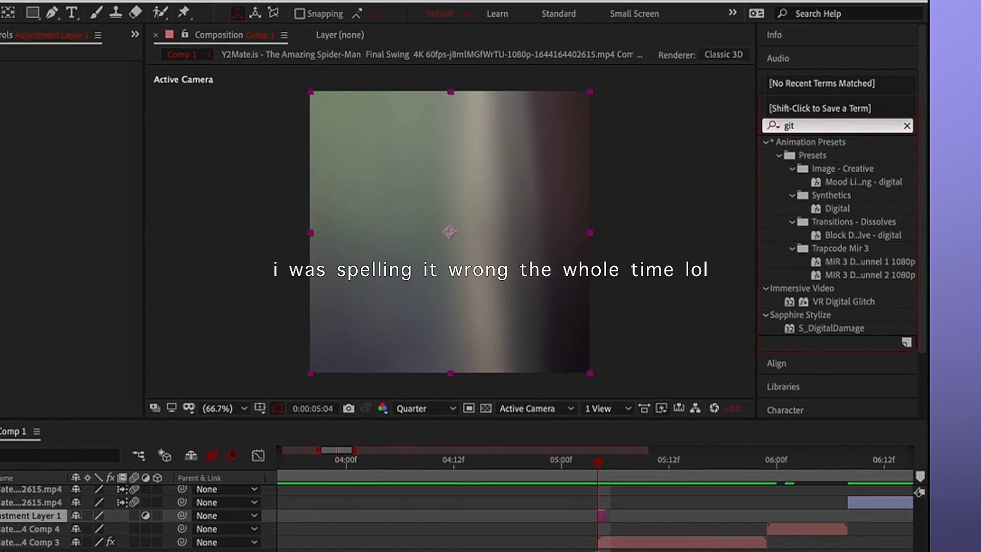
pyautogui.press('BackSpace')
pyautogui.press('BackSpace')
pyautogui.write('l')
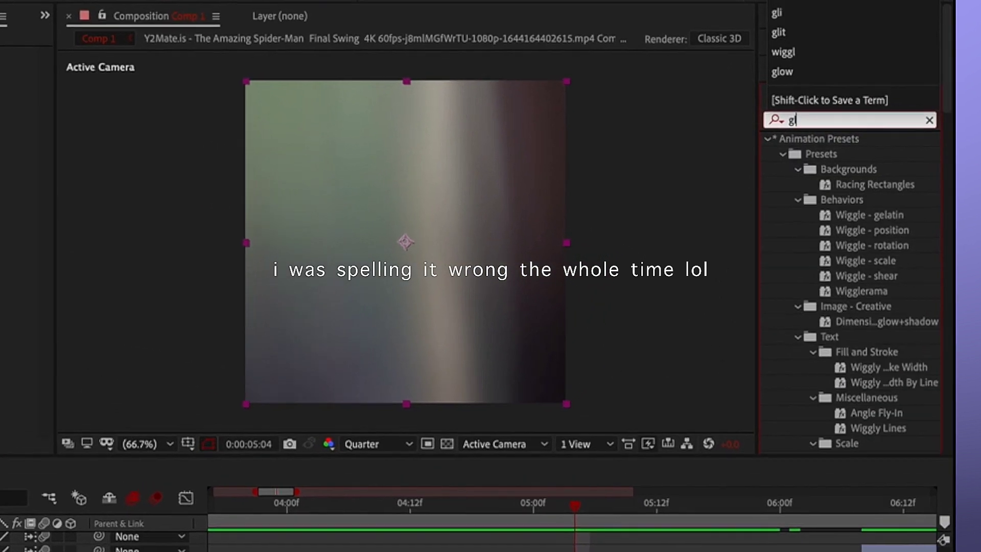
pyautogui.write('itch')
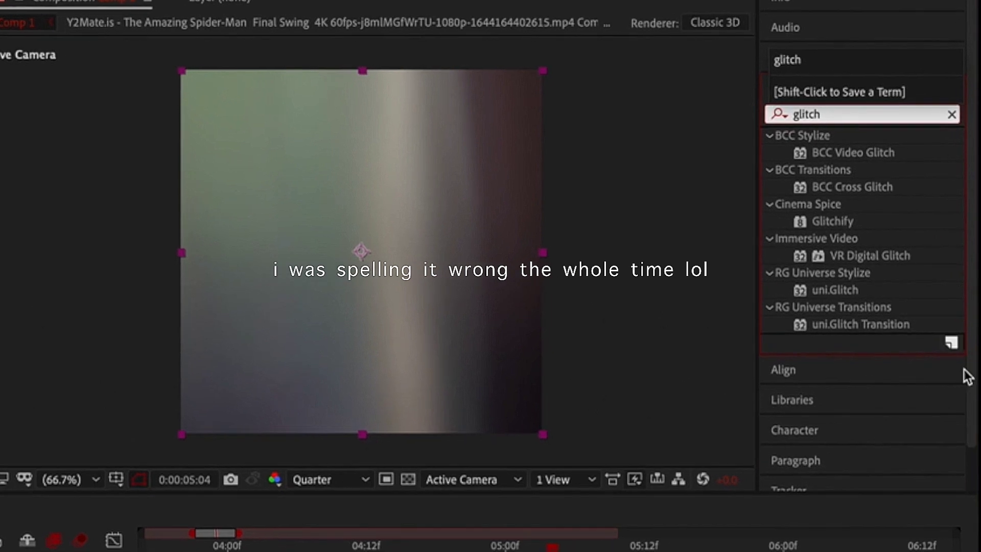
pyautogui.click(886, 225)
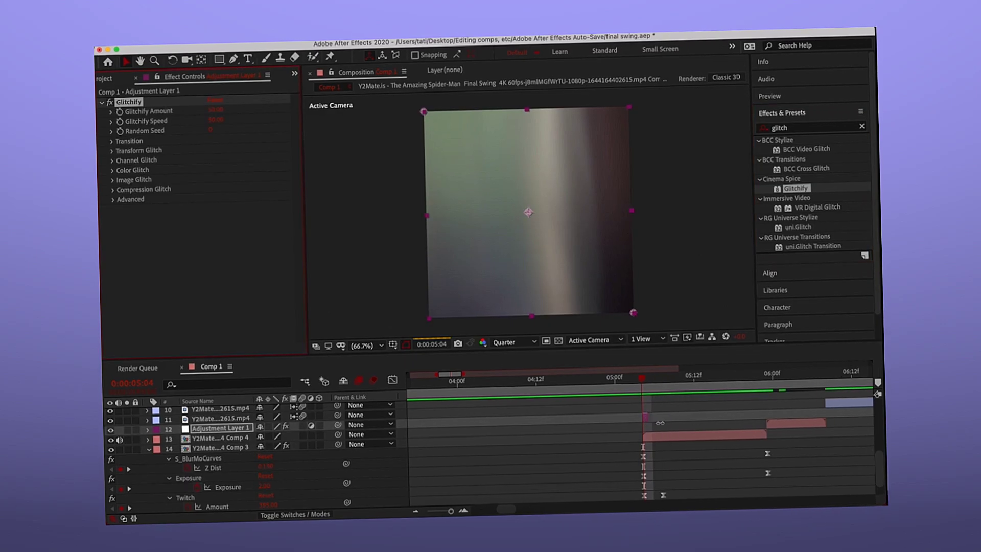
pyautogui.doubleClick(886, 225)
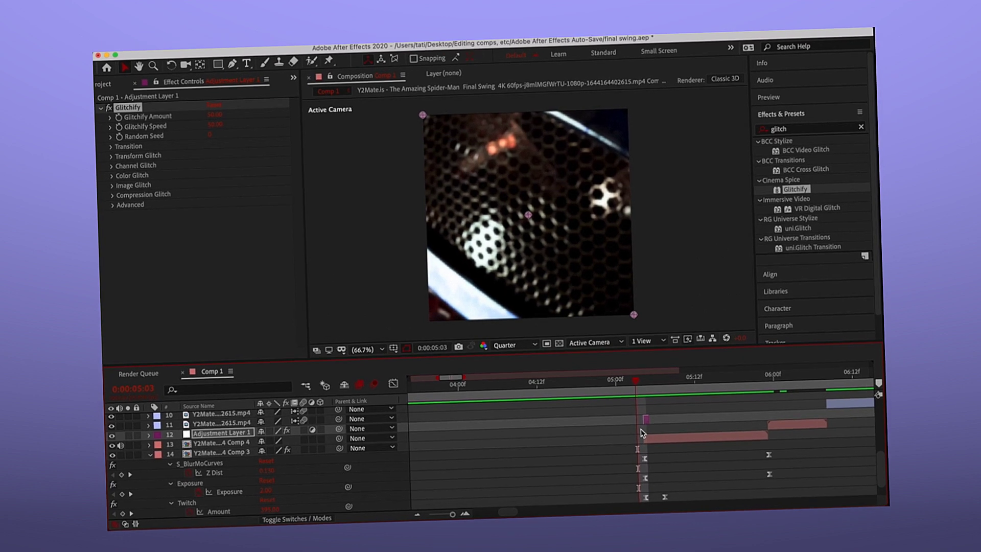
# Step: Move the adjustment layer to the next cut above the Comp 3 clip, then select the Comp 4 clip
pyautogui.scroll(-2, 633, 436)
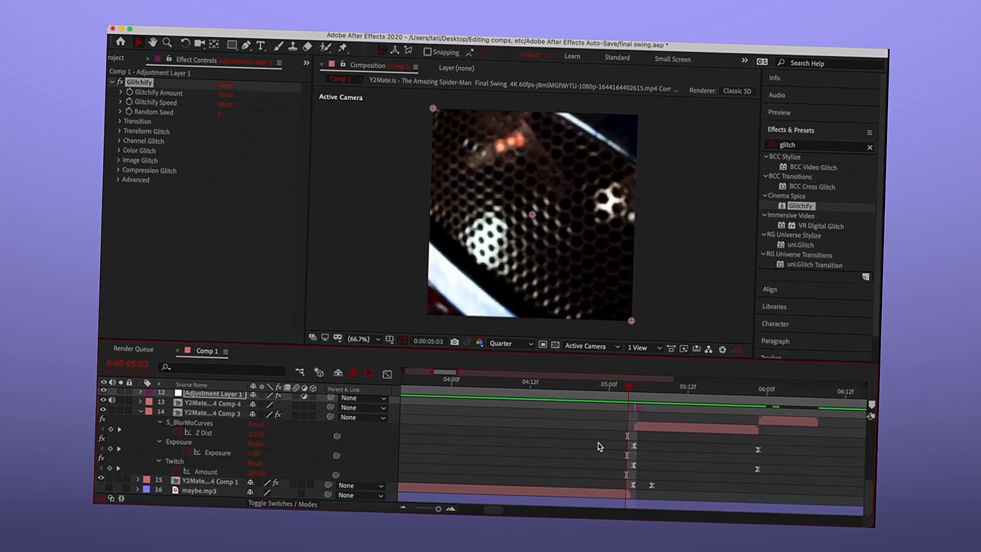
pyautogui.hscroll(-2, 613, 441)
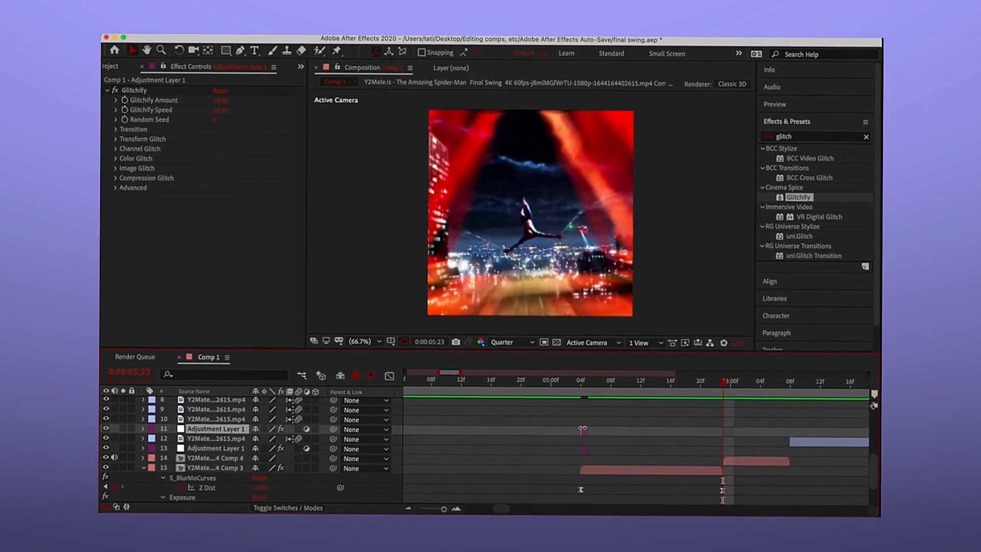
pyautogui.moveTo(582, 433); pyautogui.dragTo(612, 433)
pyautogui.moveTo(704, 465)
pyautogui.mouseDown()
pyautogui.moveTo(747, 470)
pyautogui.moveTo(728, 462)
pyautogui.mouseUp()
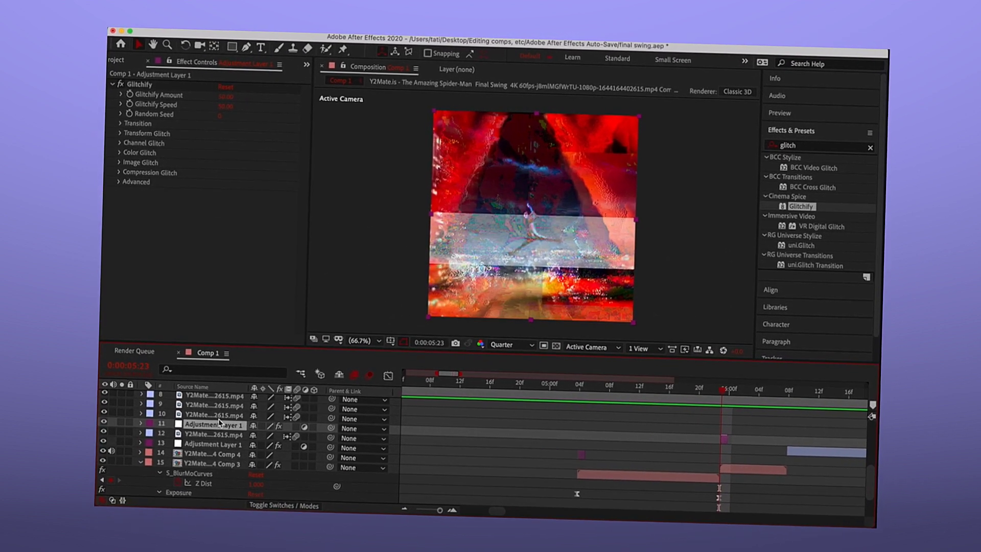
pyautogui.moveTo(288, 433); pyautogui.dragTo(218, 471)
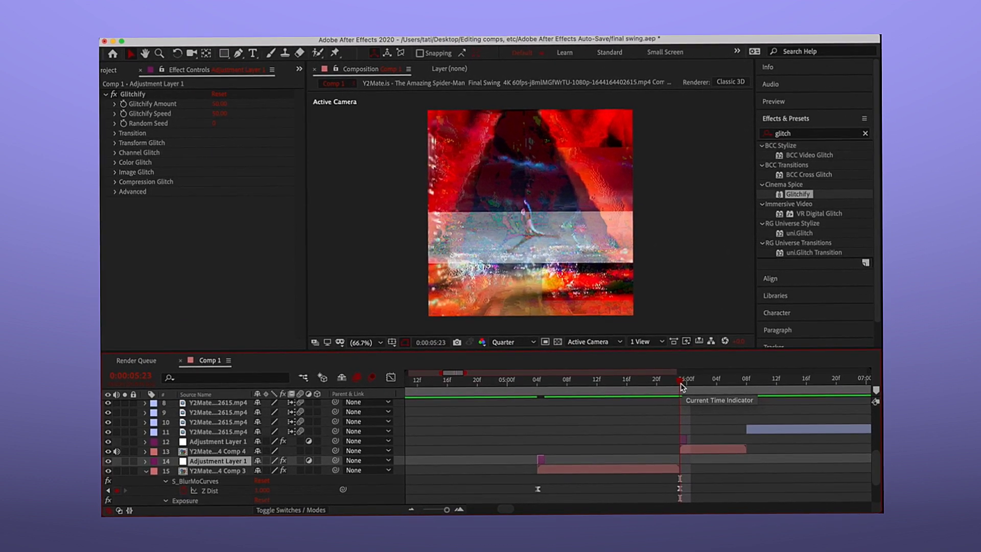
pyautogui.click(700, 450)
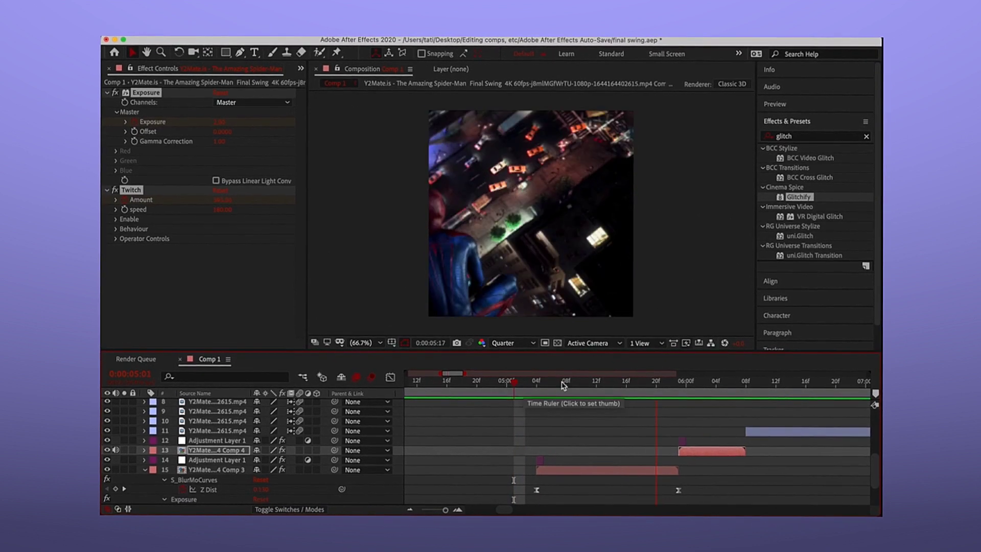
# Step: Scrub back to 0:00:04:21 and scroll down the timeline layer list
pyautogui.moveTo(538, 384); pyautogui.dragTo(496, 384)
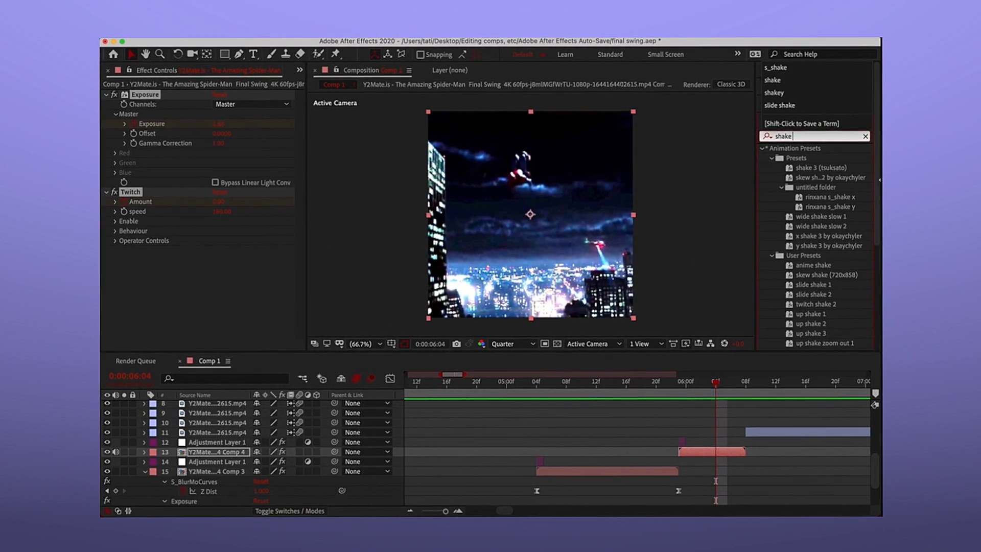
pyautogui.scroll(-5, 830, 207)
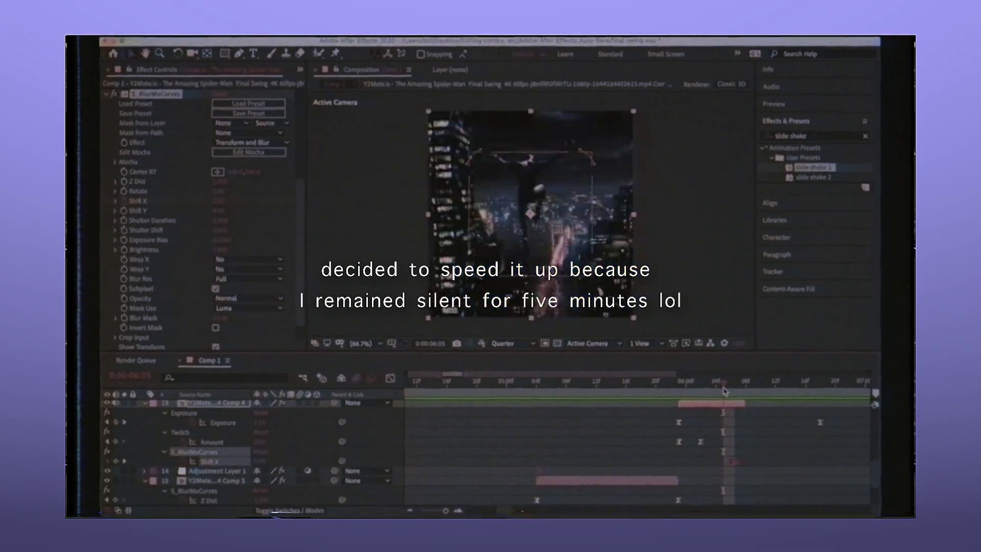
# Step: Pre-compose the layer 11 clip into Comp 5 and apply the slide shake 2 preset
pyautogui.hotkey('ctrl', 'shift', 'c')
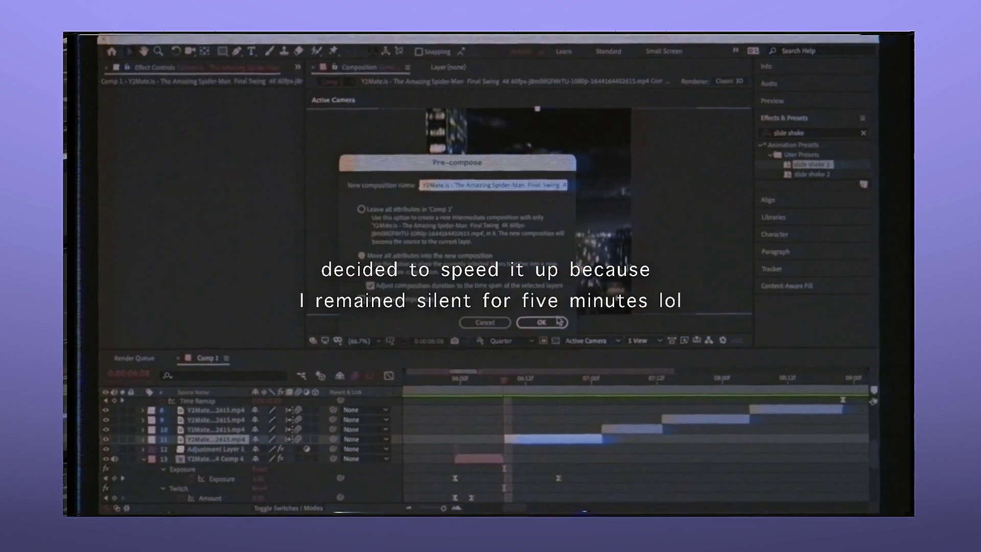
pyautogui.press('Return')
pyautogui.moveTo(532, 450); pyautogui.dragTo(533, 450)
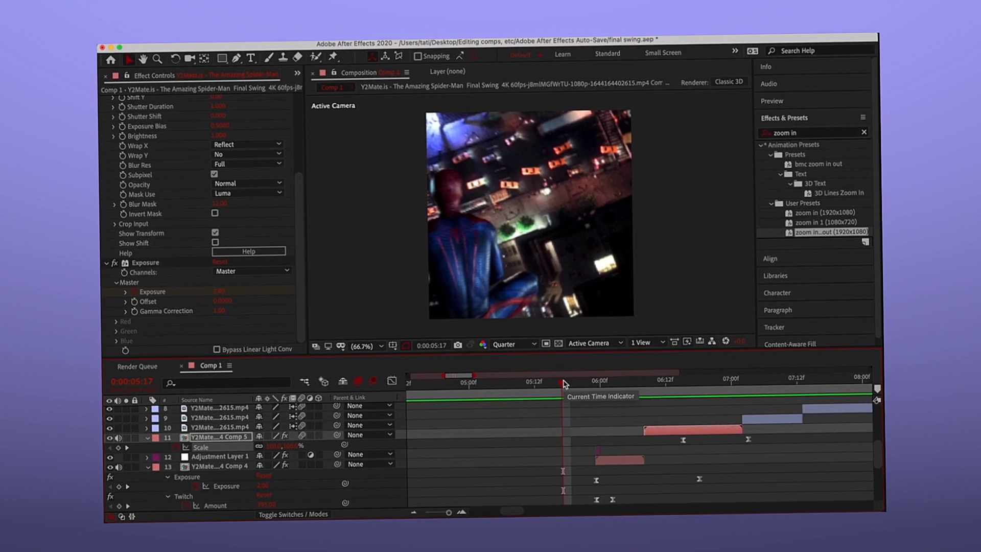
# Step: Preview the transition from 5:16 twice, step one frame forward, and select the Comp 3 clip
pyautogui.click(558, 382)
pyautogui.press('space')
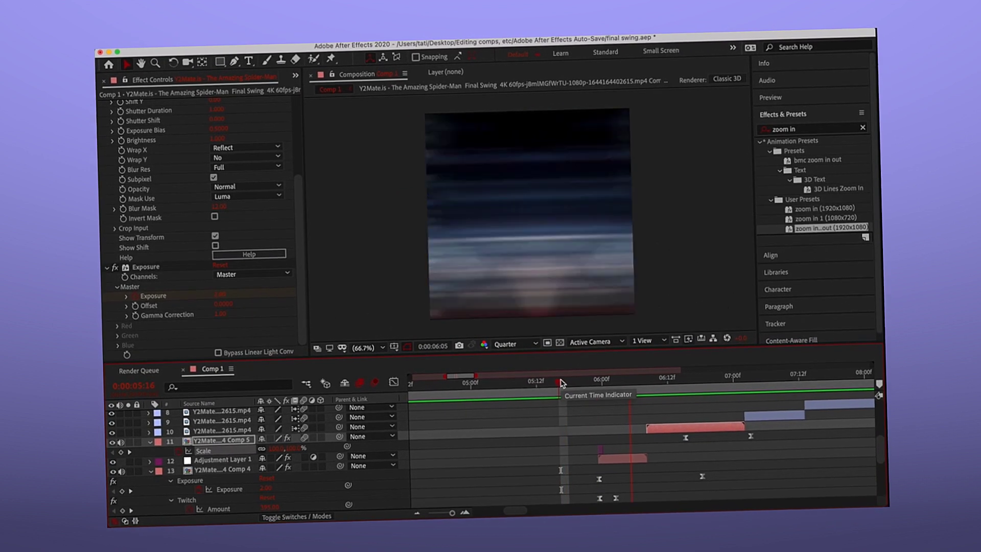
pyautogui.press('space')
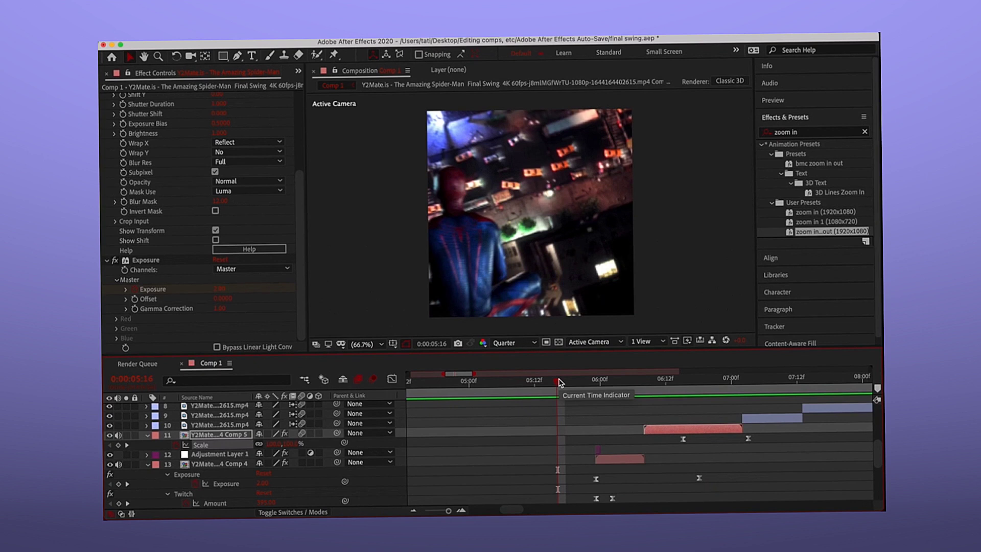
pyautogui.press('space')
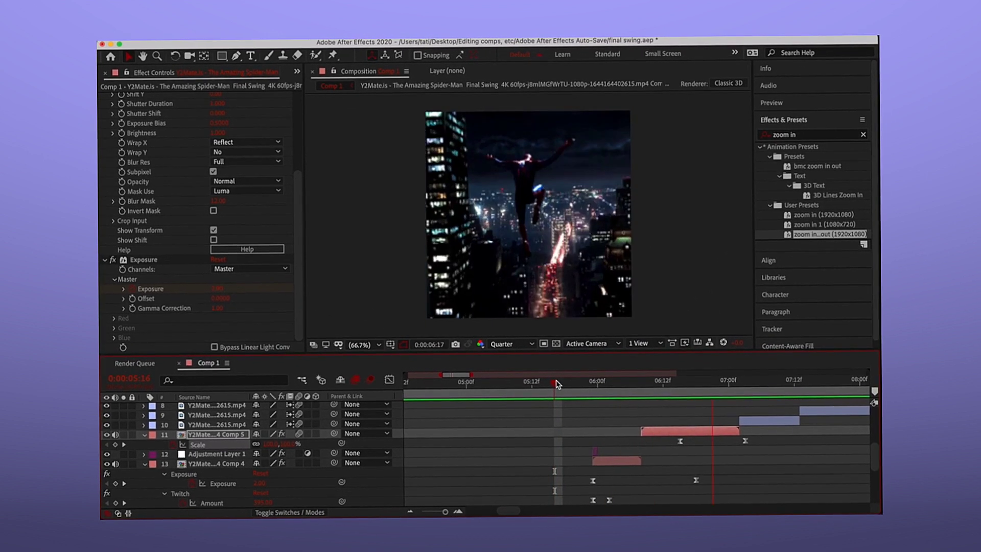
pyautogui.press('space')
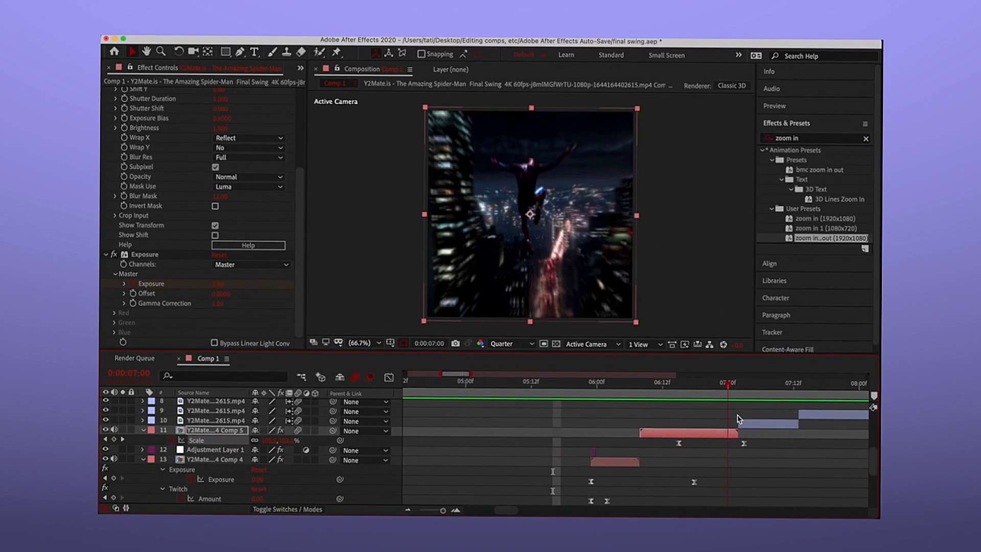
pyautogui.press('pagedown')
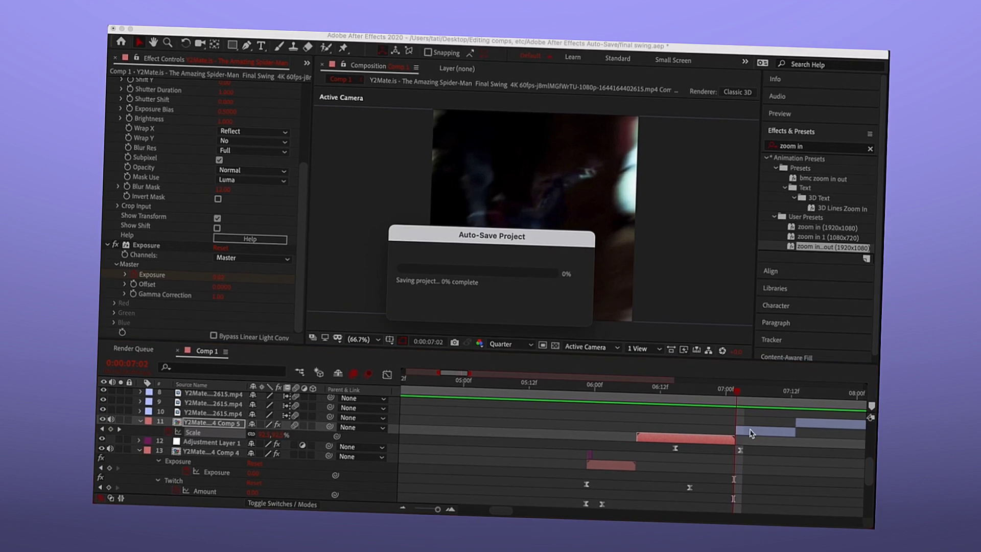
pyautogui.click(536, 215)
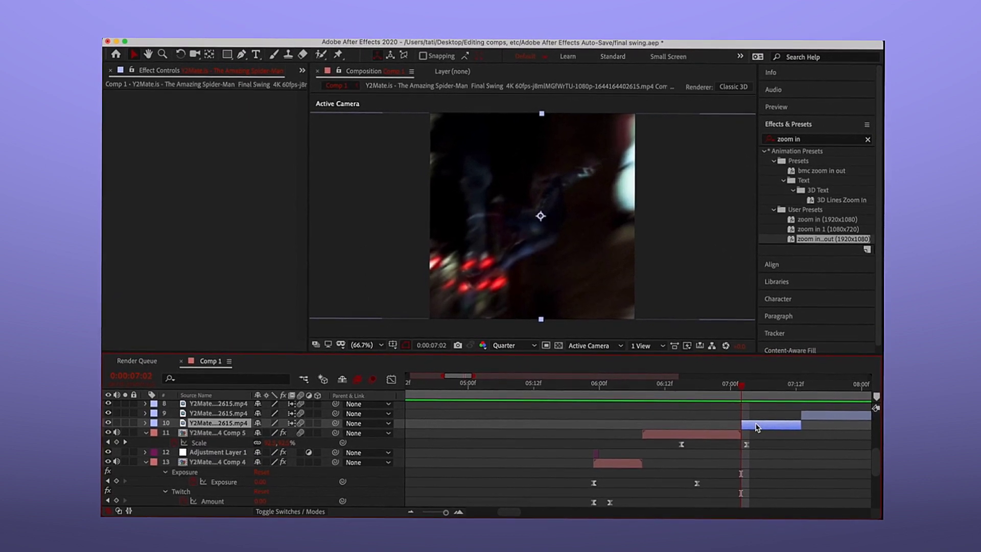
# Step: Scroll up the layer list and select the Comp 6 clip on layer 10
pyautogui.scroll(3, 703, 428)
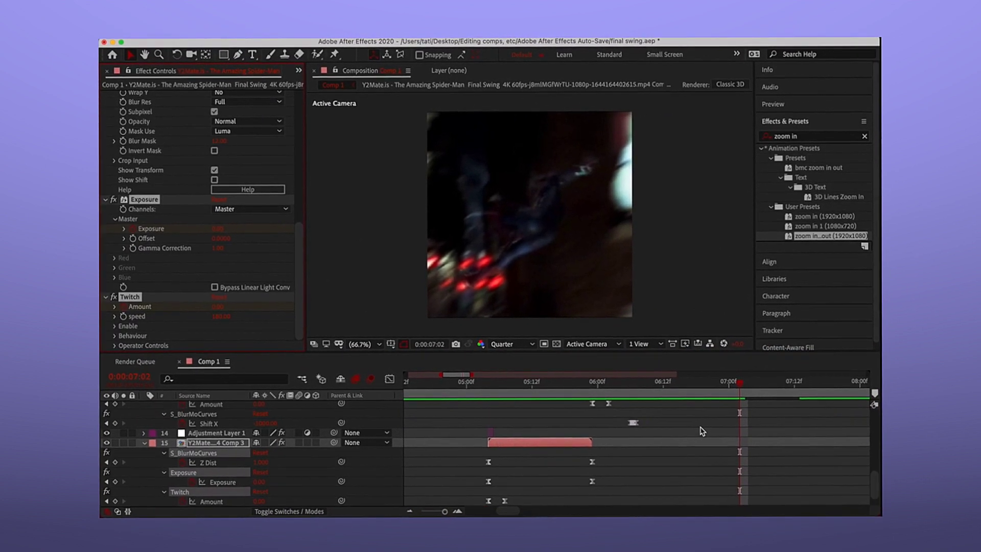
pyautogui.scroll(3, 703, 429)
pyautogui.scroll(3, 740, 434)
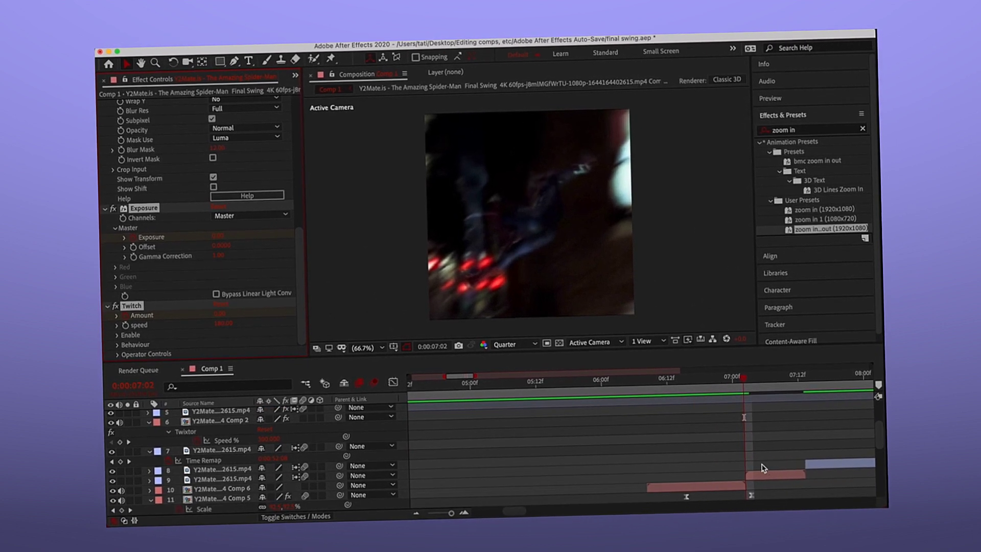
pyautogui.click(762, 488)
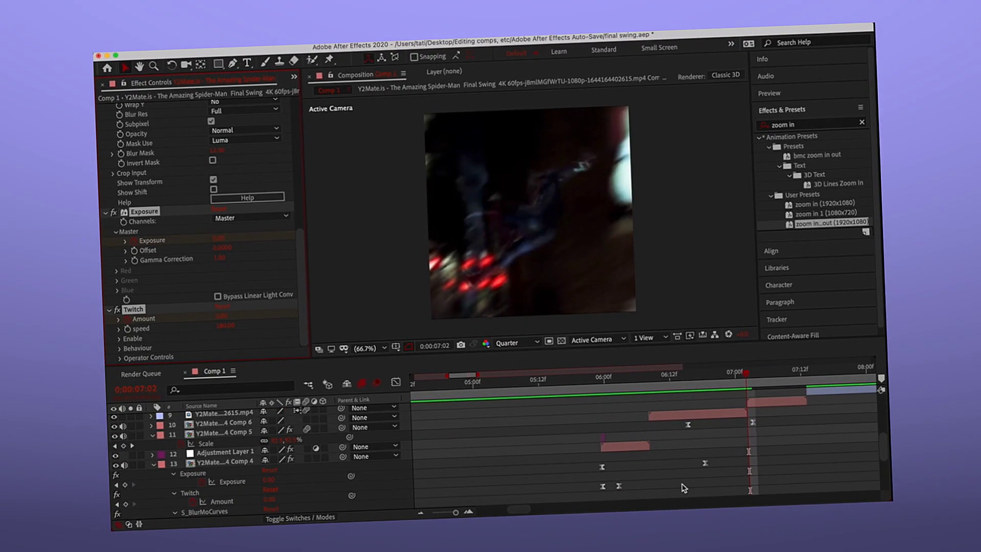
pyautogui.click(662, 461)
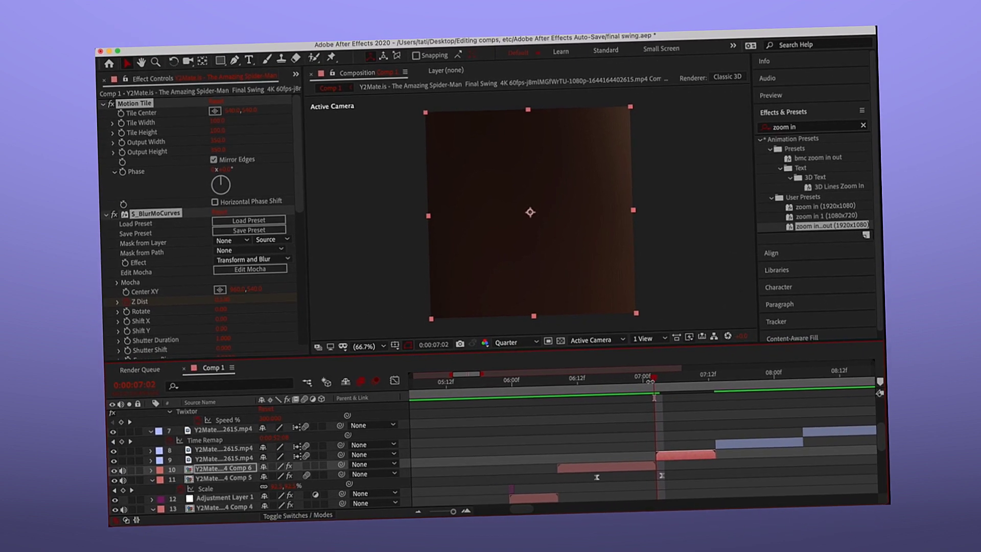
# Step: Review the cut from 06:23 to 07:13, select the layer 9 clip, and preview ahead to 08:05
pyautogui.moveTo(653, 384); pyautogui.dragTo(638, 378)
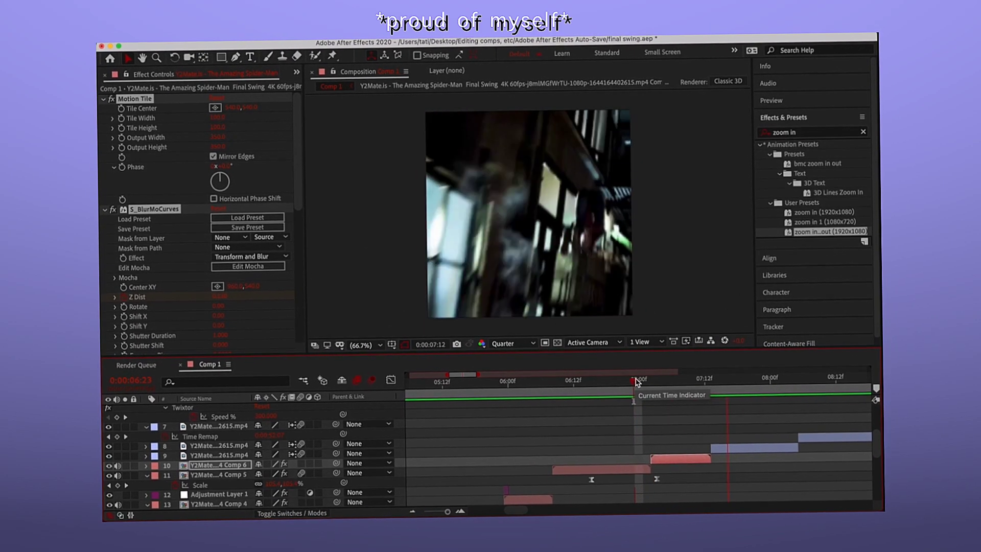
pyautogui.moveTo(695, 383); pyautogui.dragTo(709, 388)
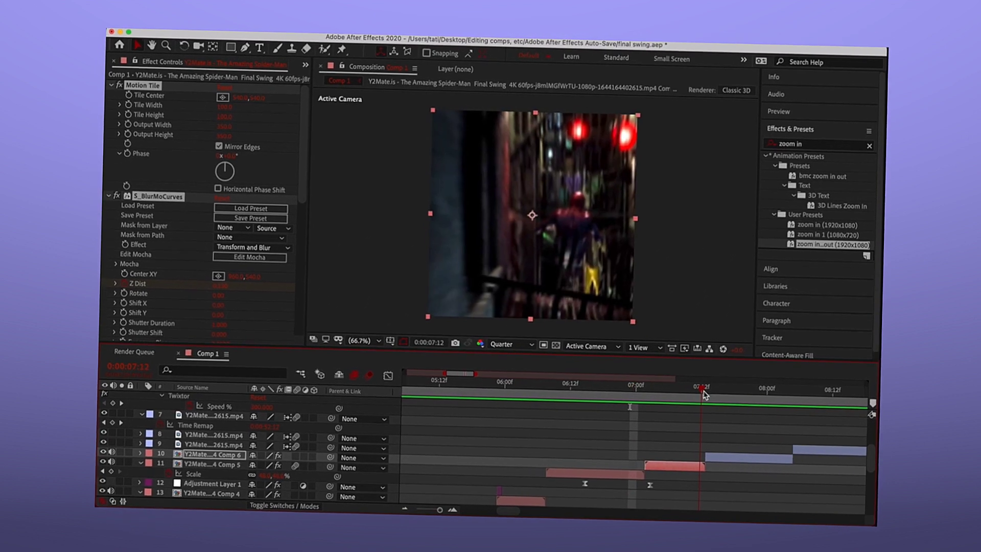
pyautogui.click(726, 455)
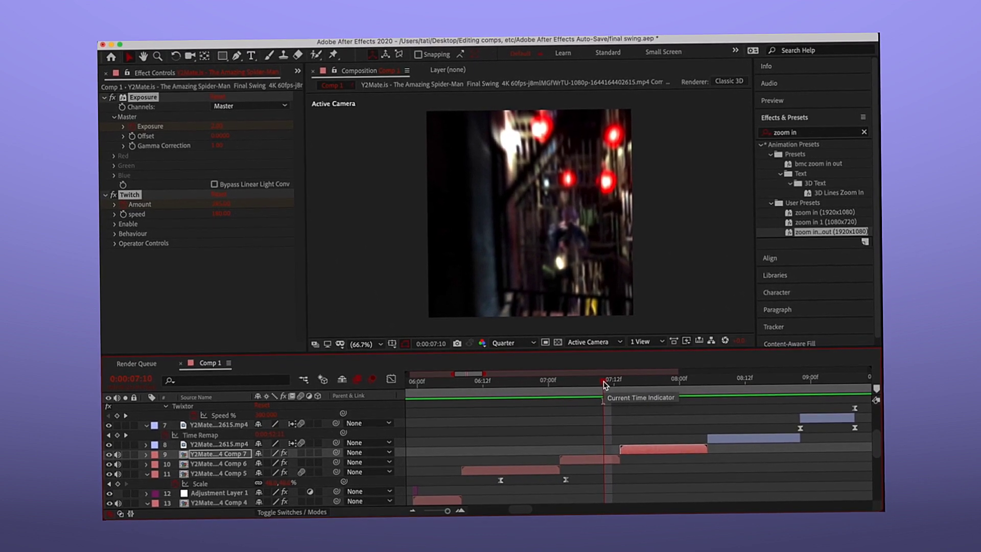
pyautogui.press('space')
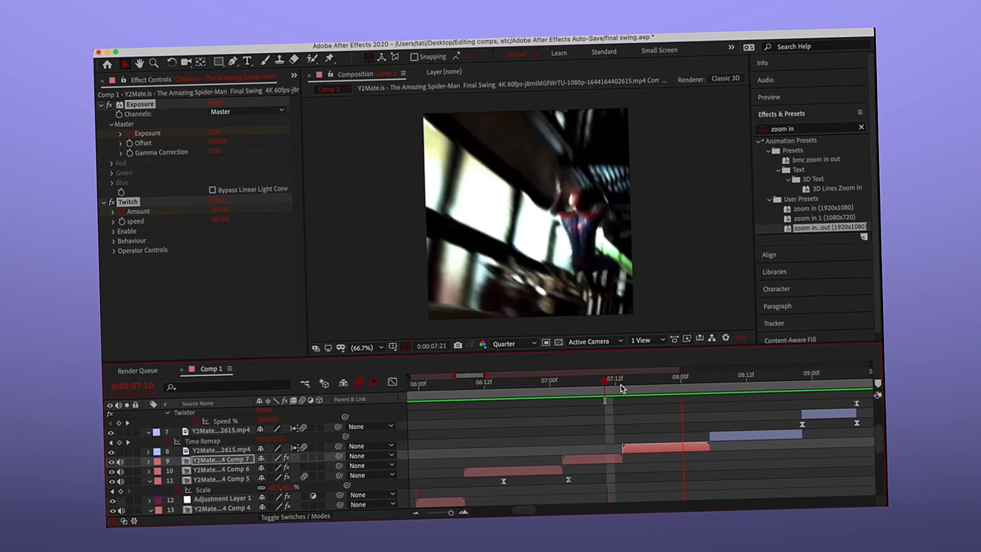
pyautogui.click(620, 390)
pyautogui.moveTo(622, 392); pyautogui.dragTo(710, 419)
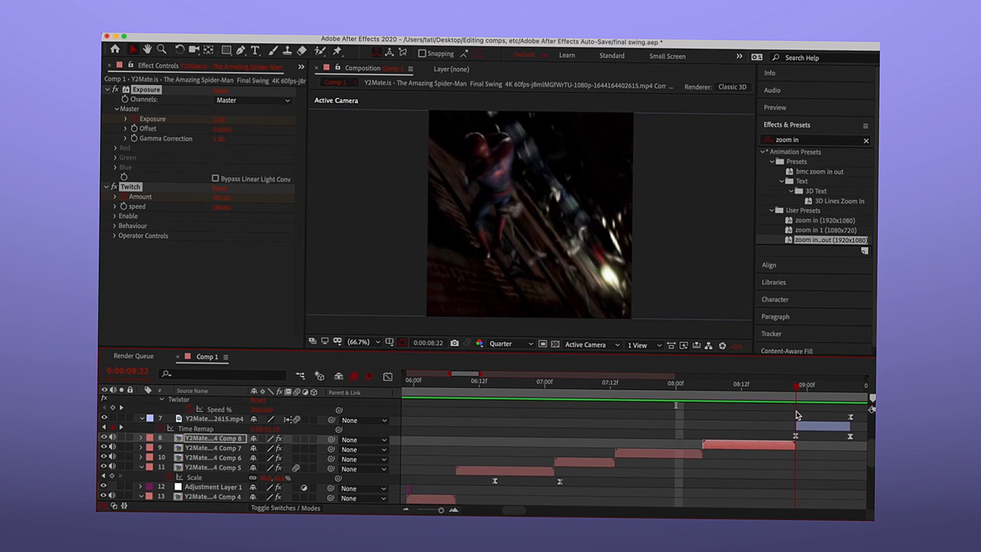
# Step: Pre-compose the layer 7 clip into Comp 9
pyautogui.click(809, 416)
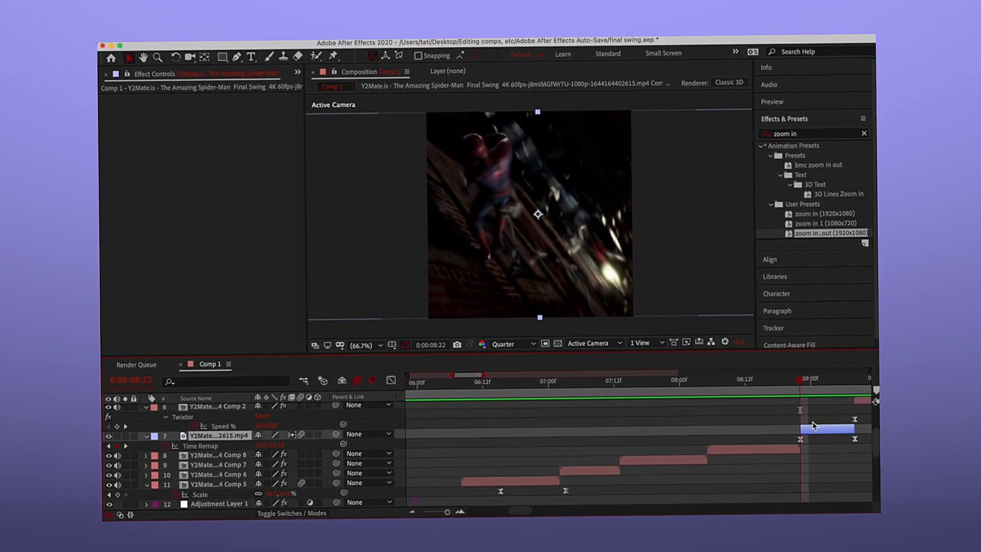
pyautogui.scroll(3, 814, 428)
pyautogui.hscroll(3, 814, 428)
pyautogui.scroll(-1, 816, 426)
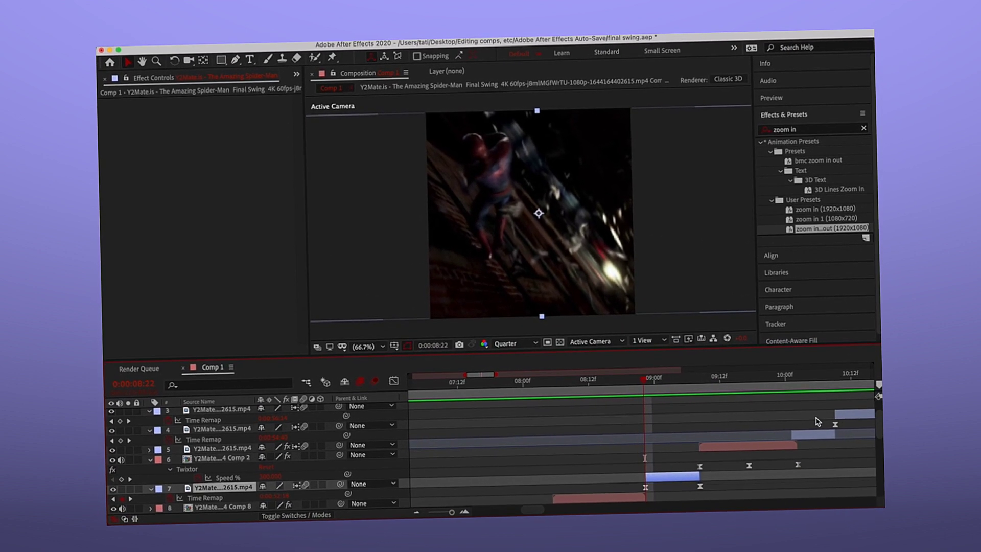
pyautogui.hotkey('ctrl', 'shift', 'c')
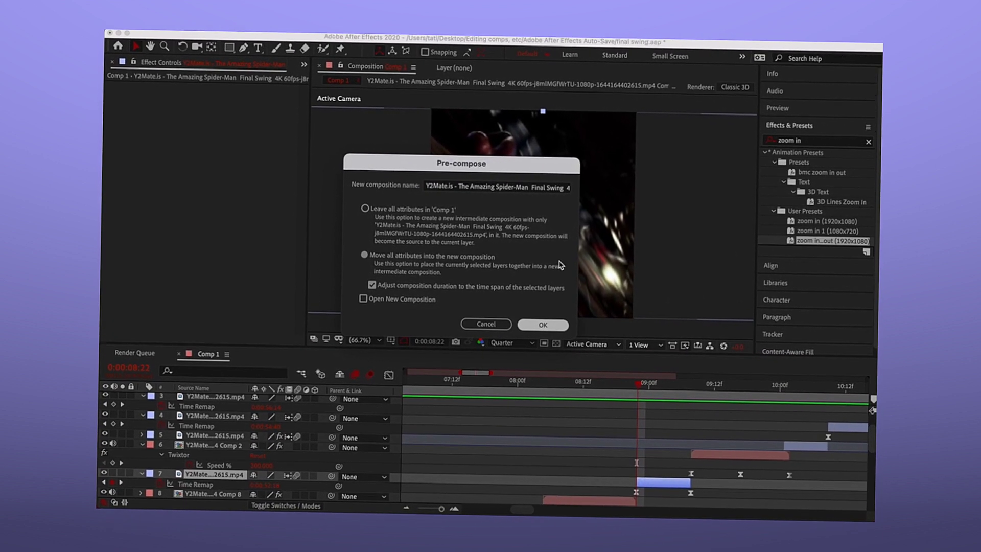
pyautogui.click(544, 322)
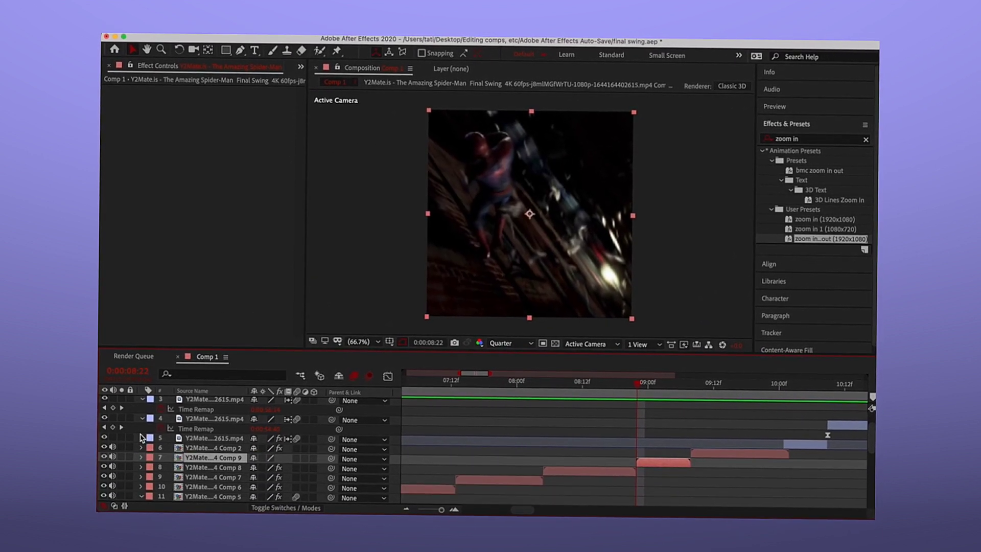
# Step: Collapse Time Remap on layers 4 and 3 and pick the Comp 8 clip's Twitch effect
pyautogui.click(140, 411)
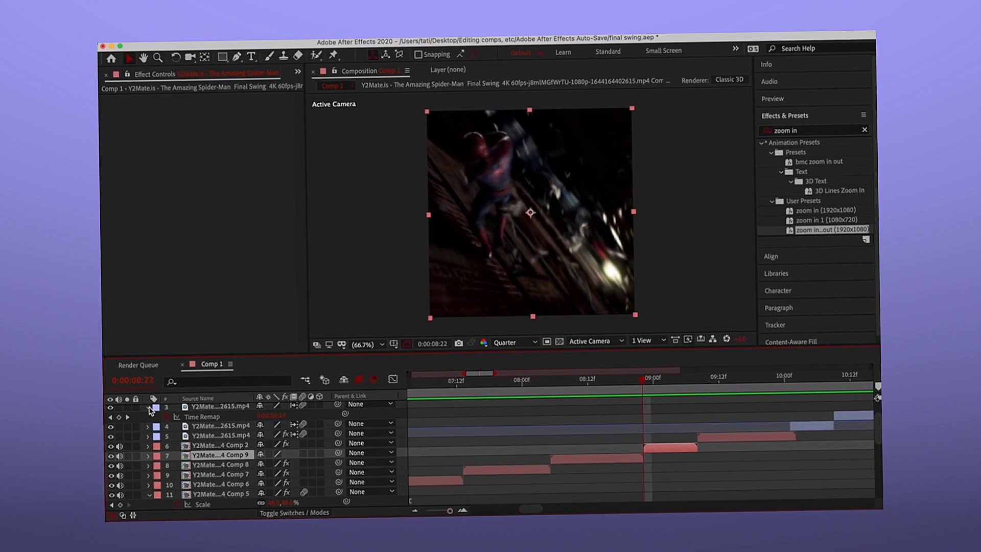
pyautogui.click(149, 413)
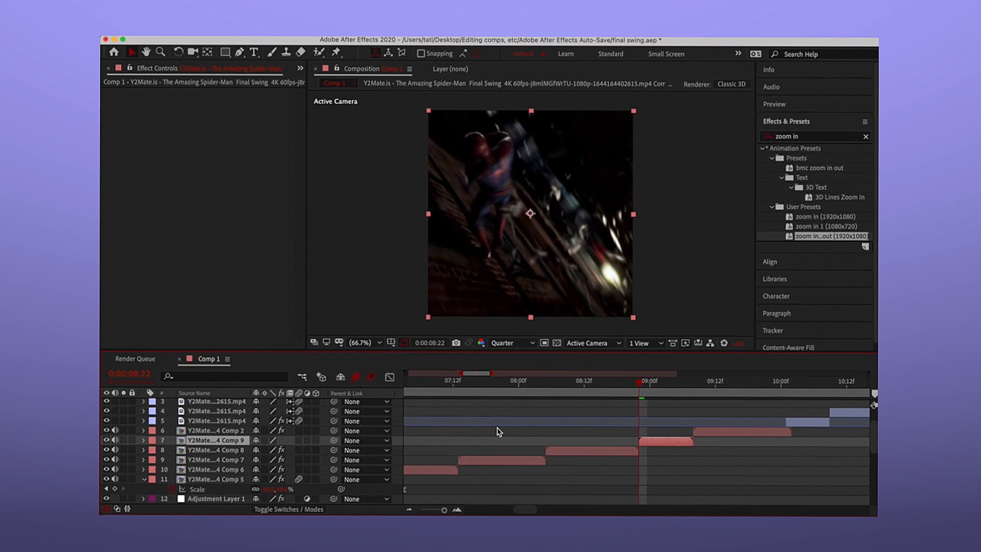
pyautogui.click(605, 450)
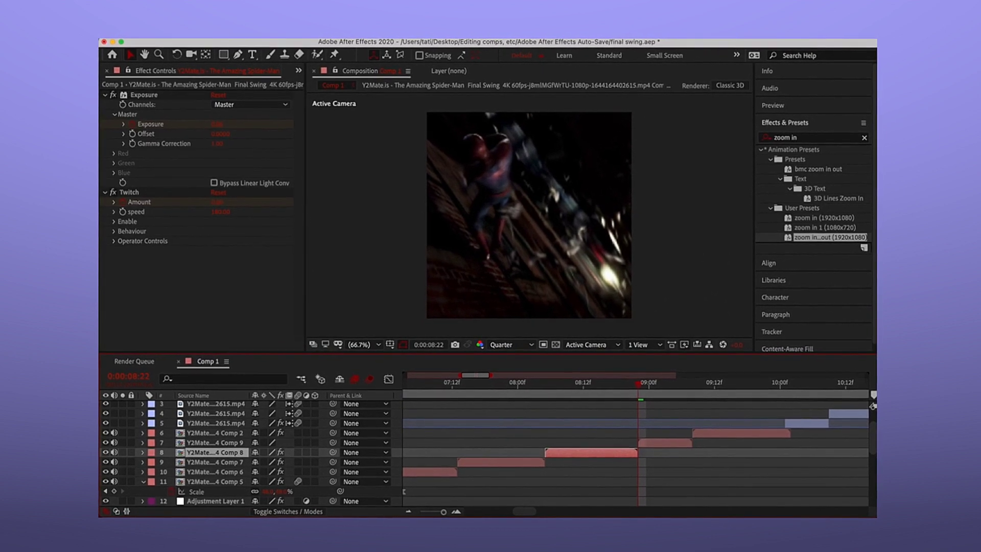
pyautogui.click(166, 200)
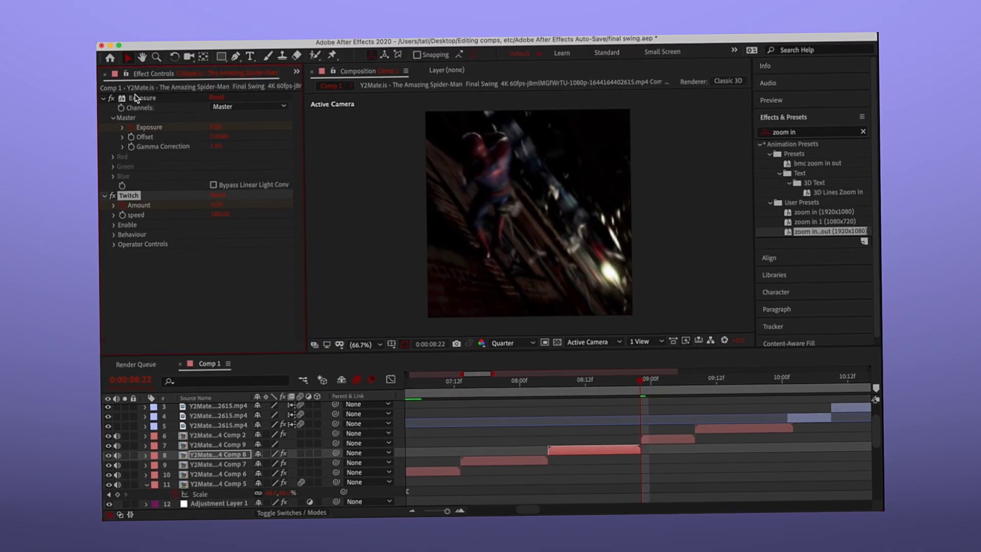
# Step: Preview the edit from 08:04, then start pre-composing the Comp 2 clip
pyautogui.click(543, 388)
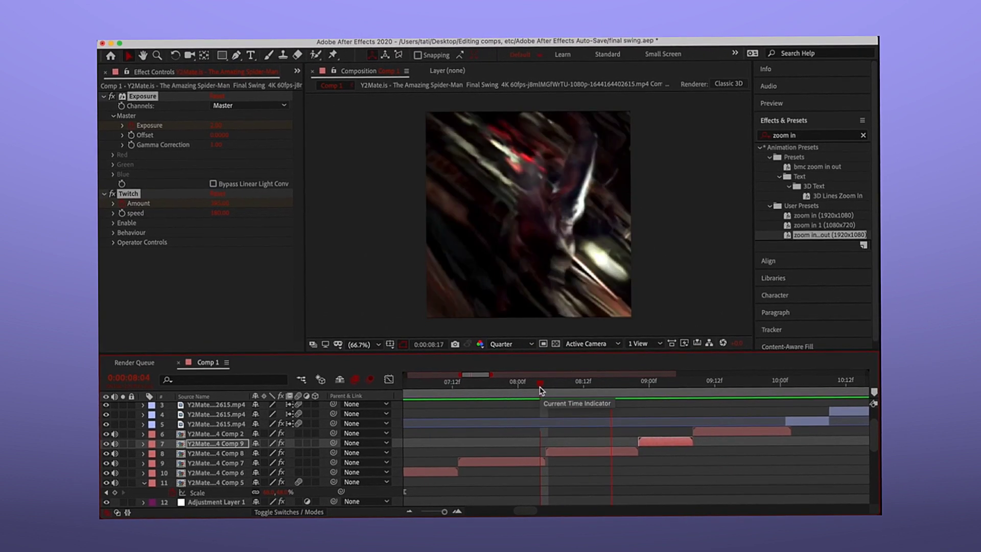
pyautogui.press('space')
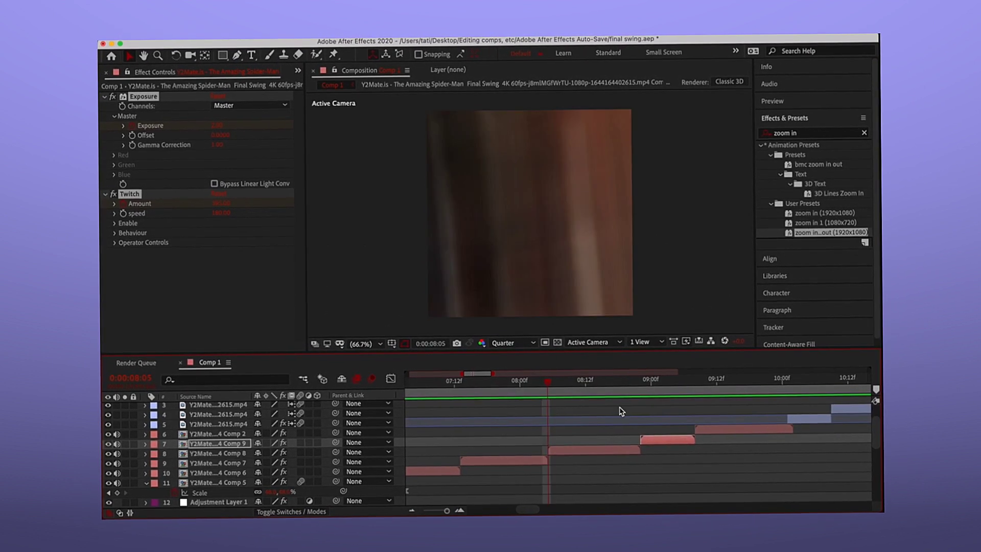
pyautogui.press('space')
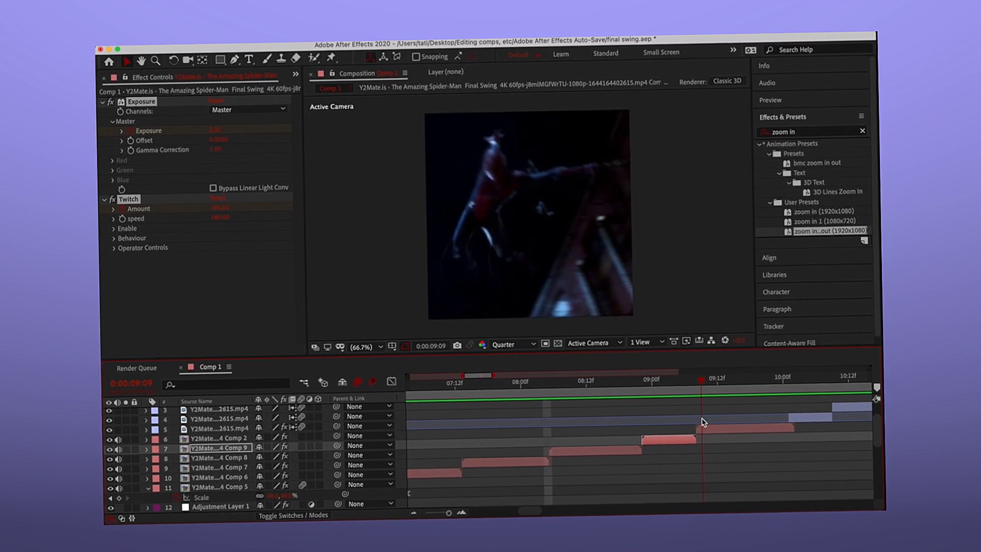
pyautogui.press('space')
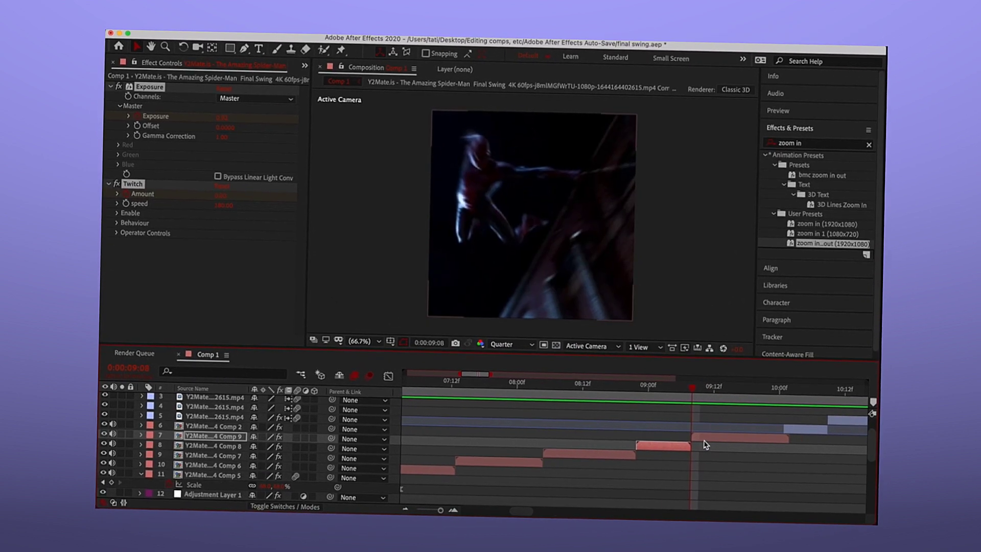
pyautogui.click(705, 438)
pyautogui.hotkey('ctrl', 'shift', 'c')
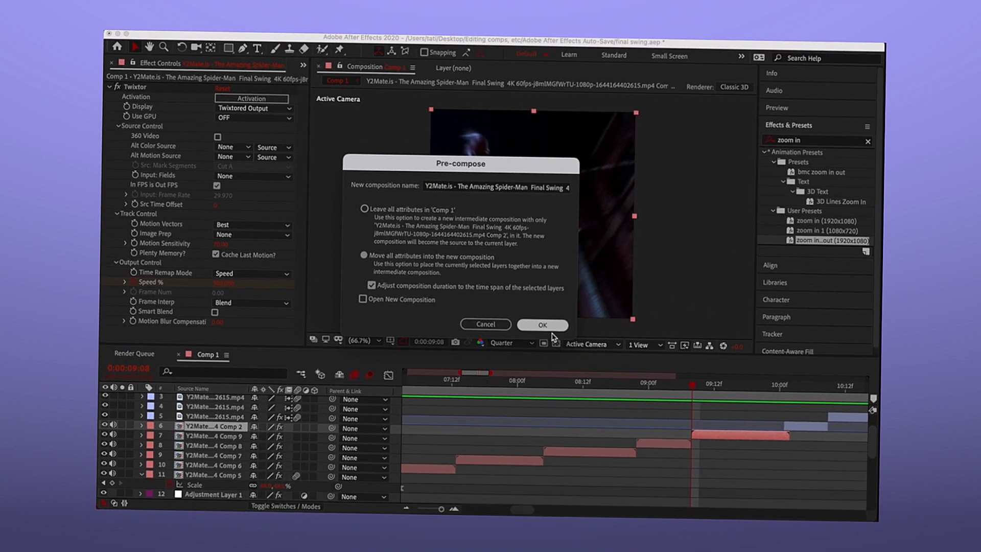
# Step: Confirm making the Comp 2 clip into Comp 10 and scroll the timeline view
pyautogui.click(549, 327)
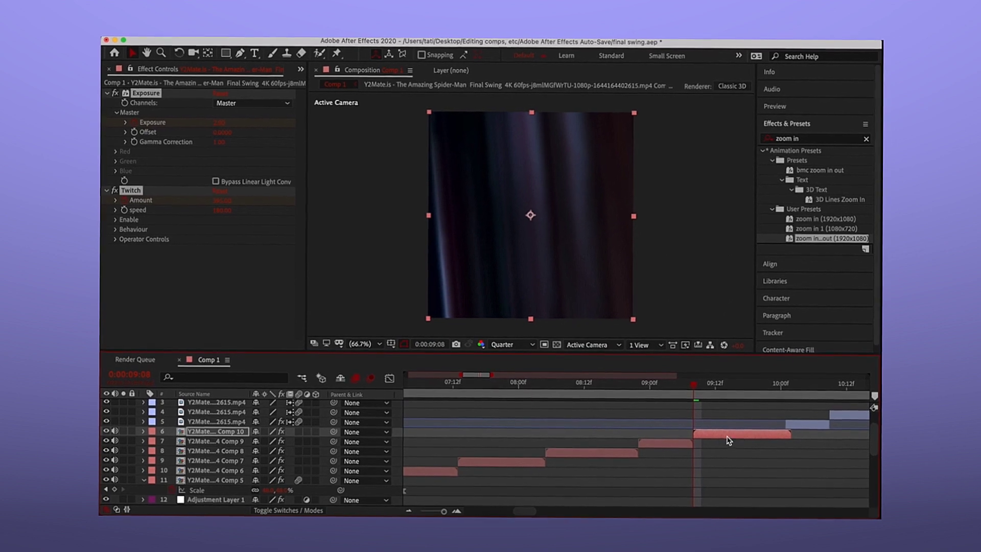
pyautogui.hscroll(-5, 648, 469)
pyautogui.scroll(-2, 644, 473)
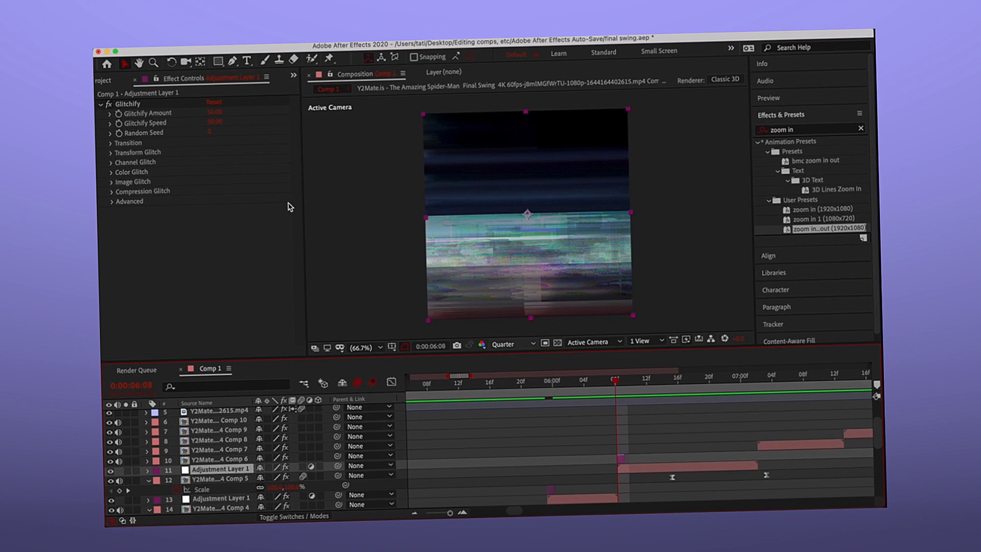
# Step: Replace Glitchify on the adjustment layer with the Invert and Starglow effects
pyautogui.press('Delete')
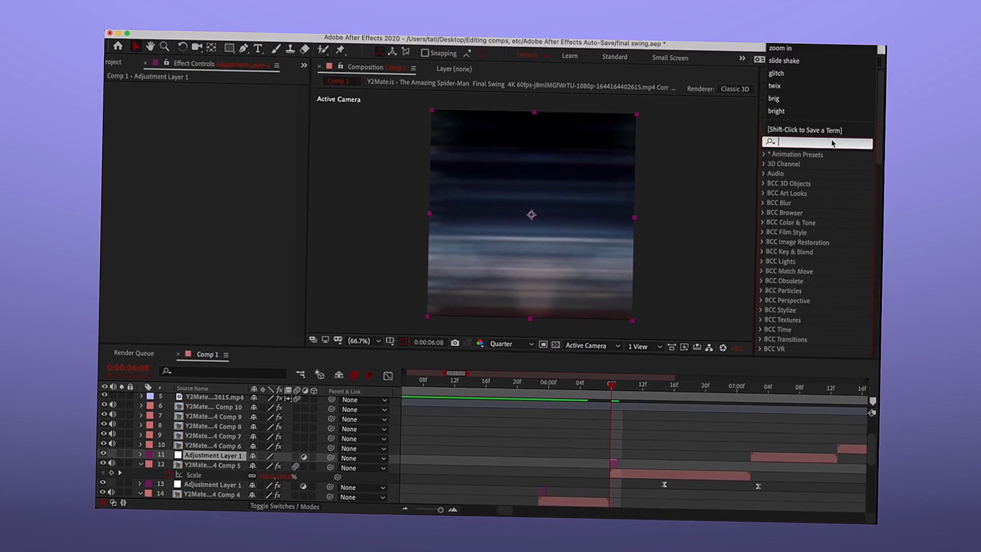
pyautogui.write('inv')
pyautogui.doubleClick(804, 222)
pyautogui.write('stargl')
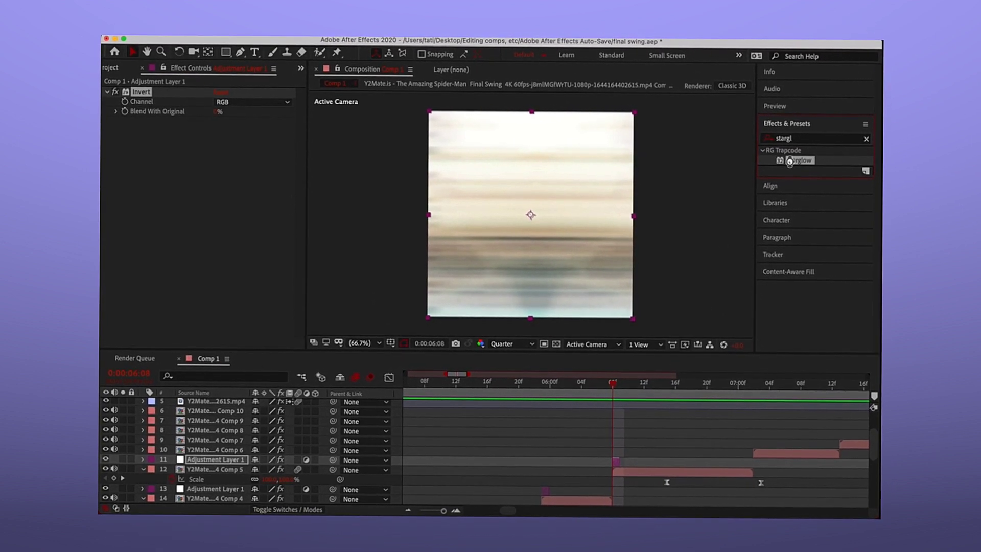
pyautogui.doubleClick(793, 160)
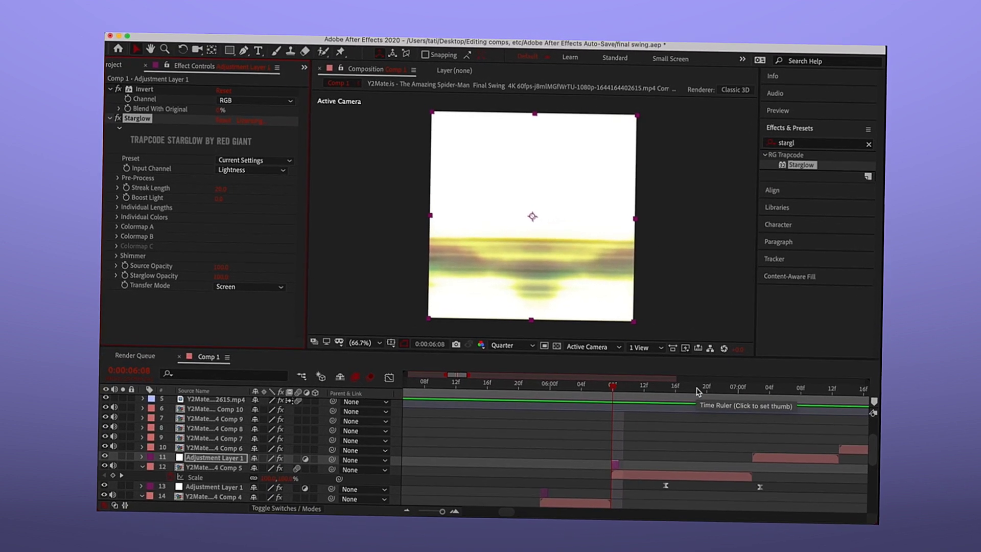
# Step: Preview the glow result and return to 06:05
pyautogui.press('space')
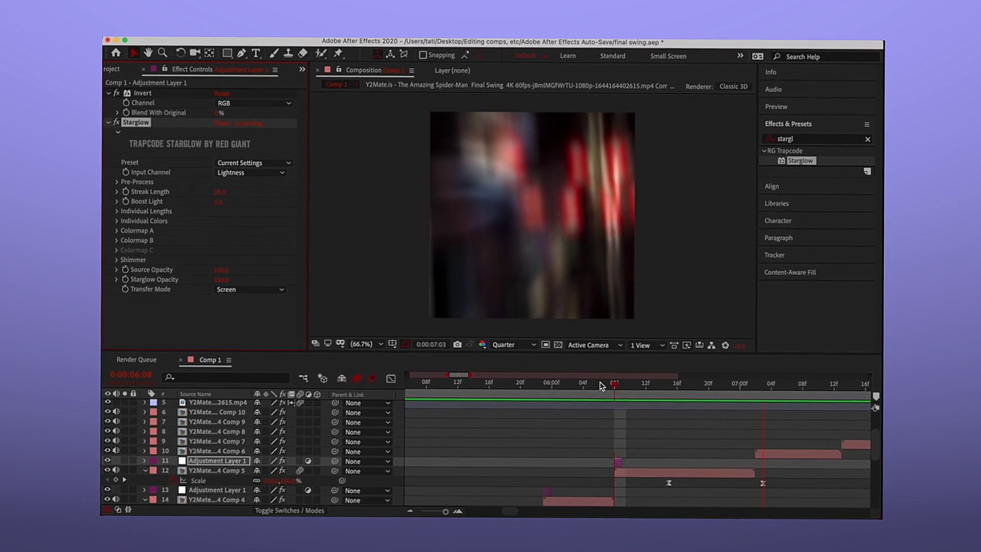
pyautogui.moveTo(599, 385); pyautogui.dragTo(586, 385)
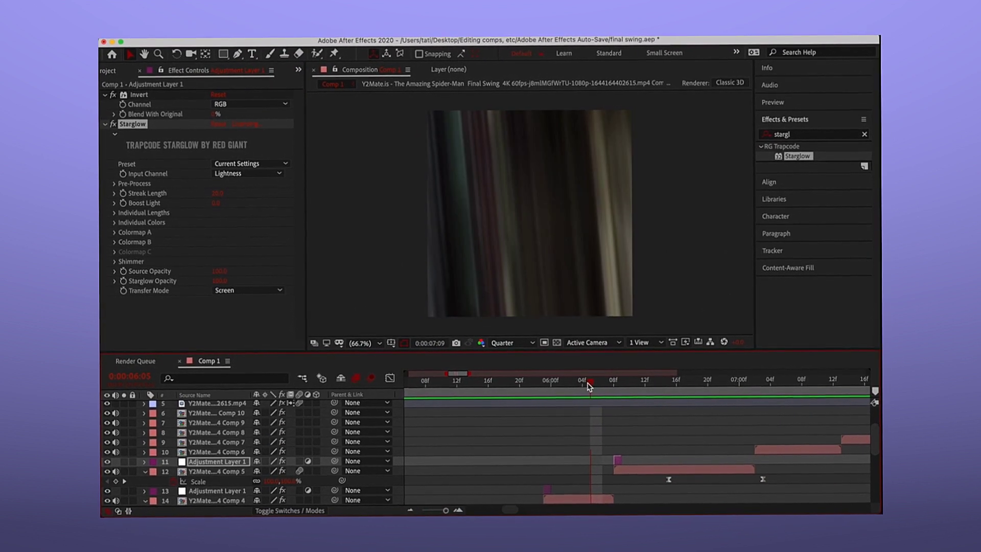
pyautogui.press('space')
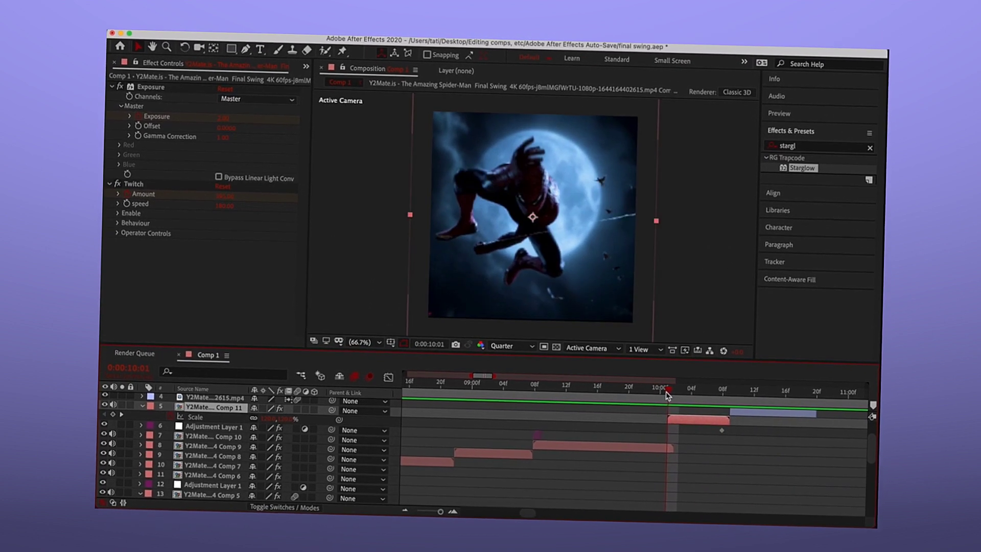
# Step: Play back the edit, then precompose the final 2615.mp4 moon-swing clip into Comp 12
pyautogui.press('space')
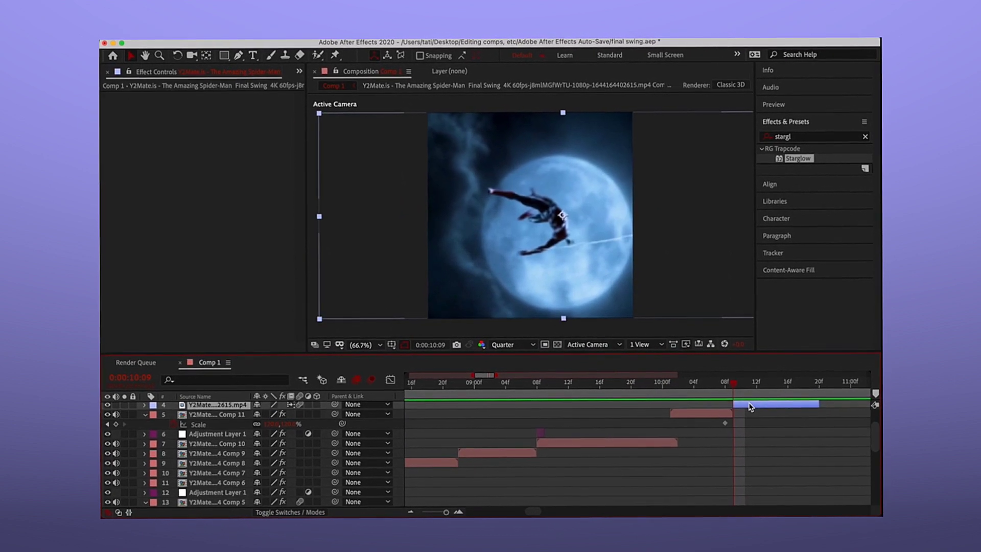
pyautogui.hotkey('ctrl', 'shift', 'c')
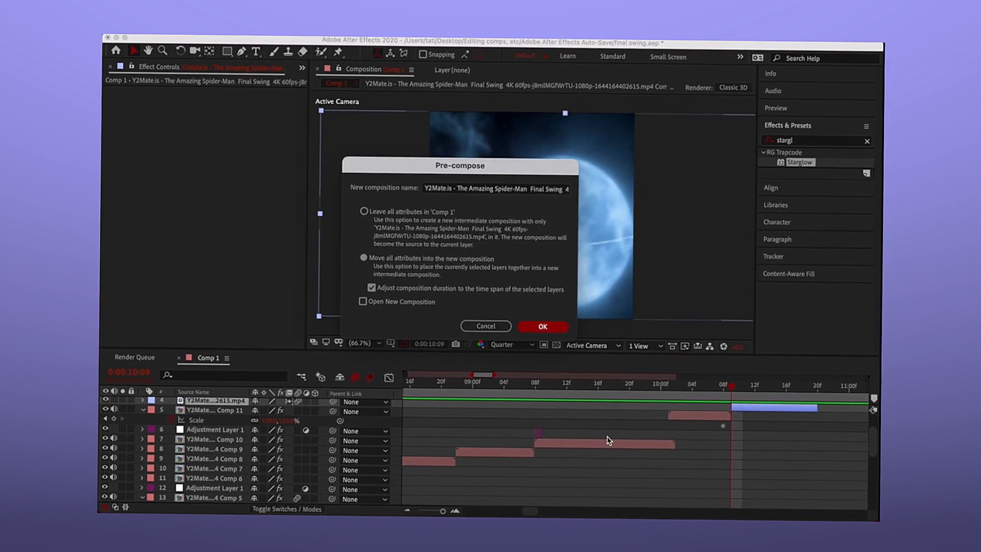
pyautogui.press('Return')
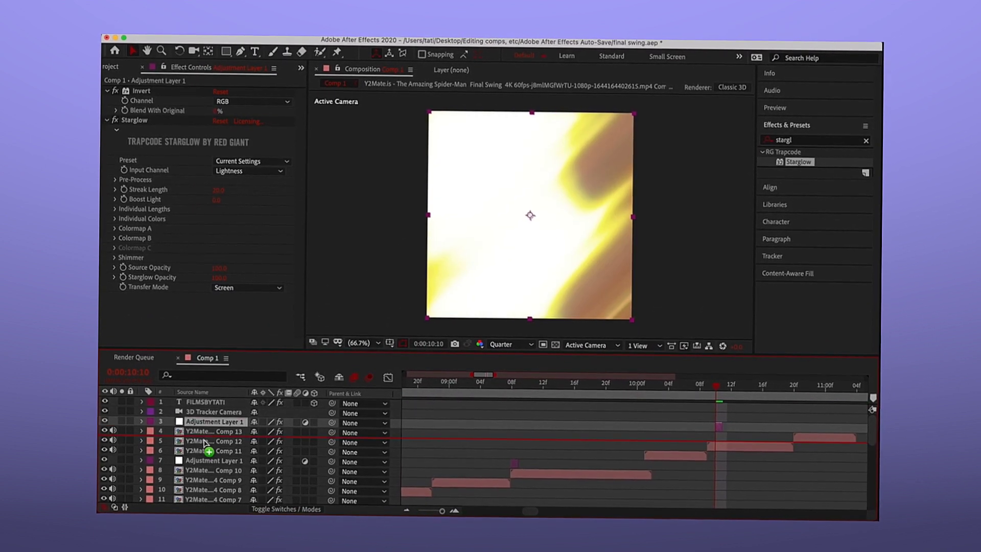
# Step: Move Adjustment Layer 1 below Comp 13 and make it start earlier
pyautogui.moveTo(204, 442); pyautogui.dragTo(205, 441)
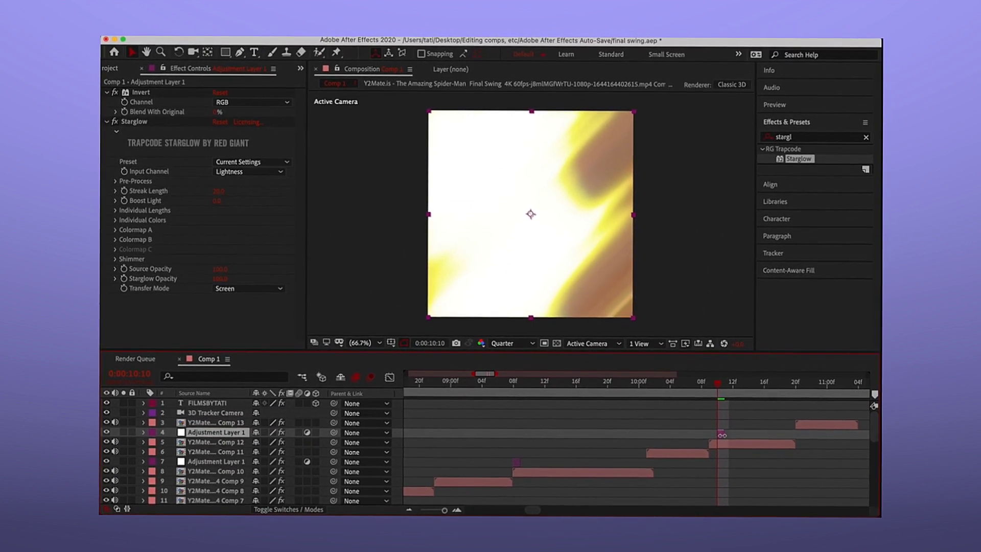
pyautogui.moveTo(722, 435); pyautogui.dragTo(683, 440)
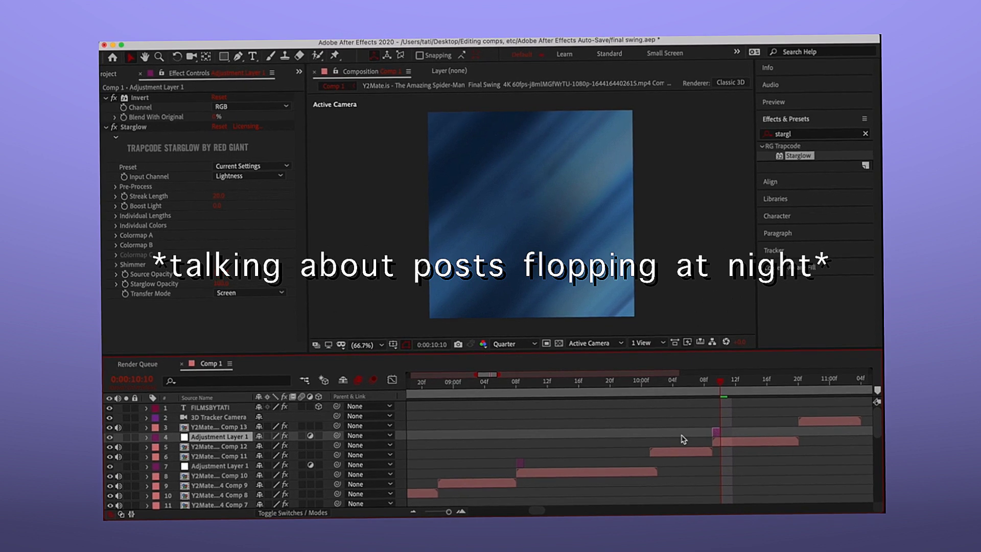
pyautogui.scroll(-3, 683, 440)
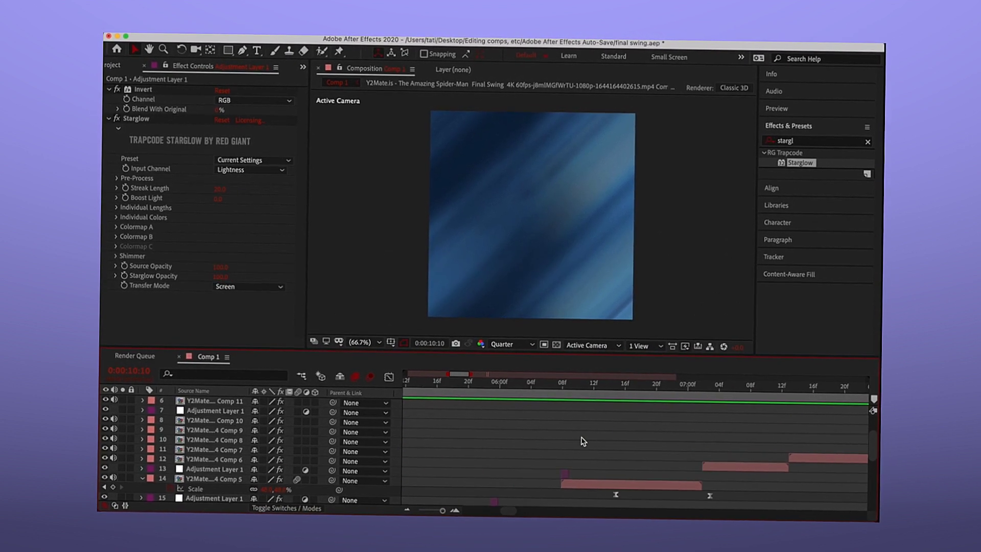
# Step: Copy Glitchify from the earlier adjustment layer onto the top adjustment layer
pyautogui.click(564, 471)
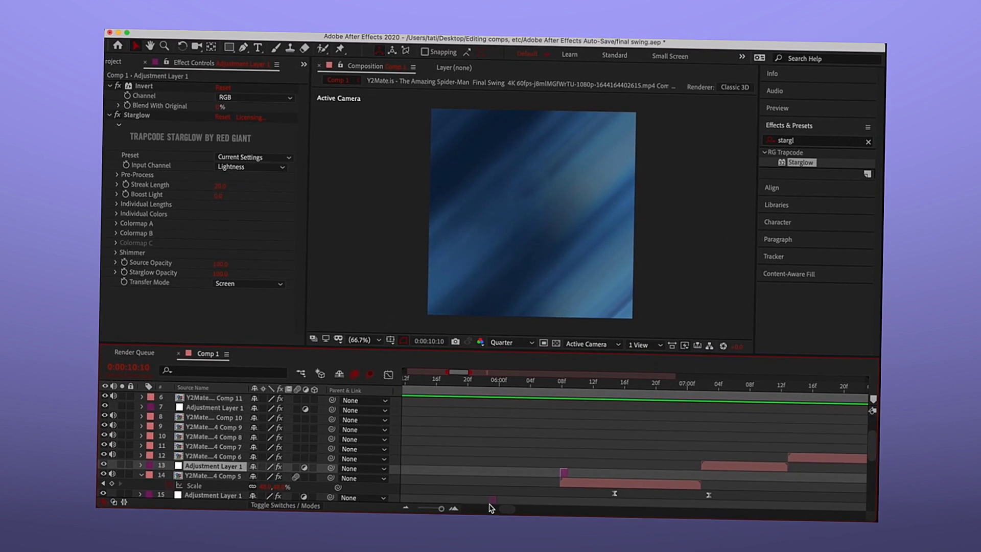
pyautogui.click(492, 501)
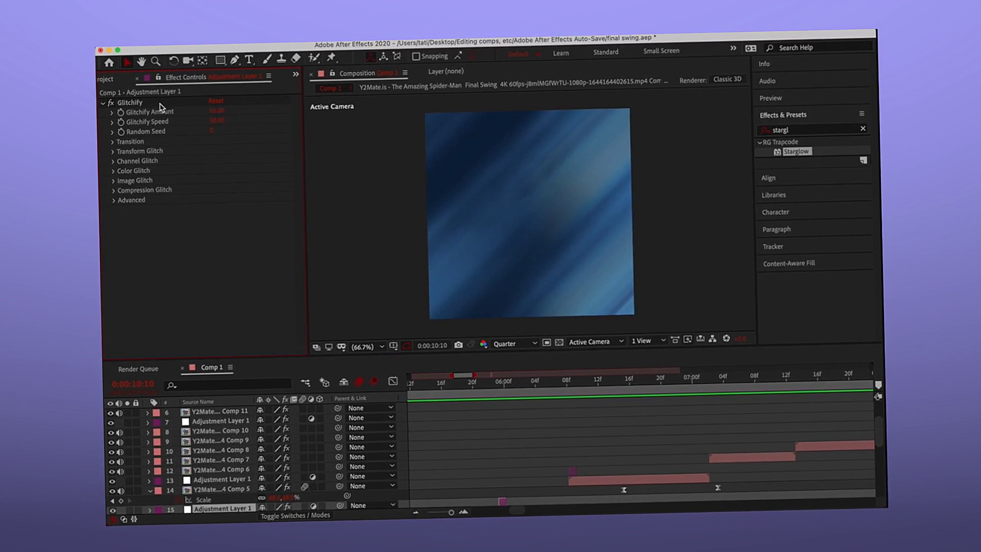
pyautogui.click(741, 437)
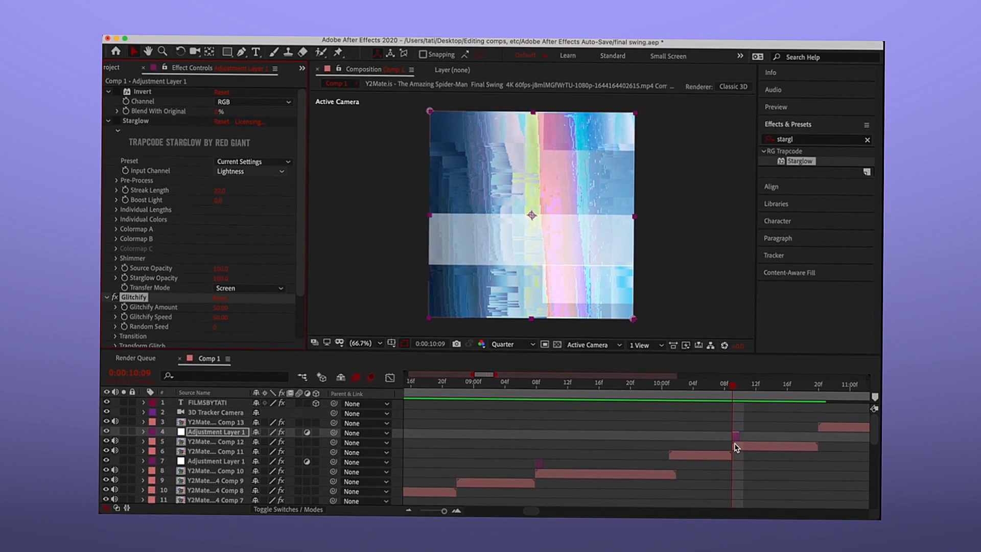
pyautogui.hscroll(10, 785, 442)
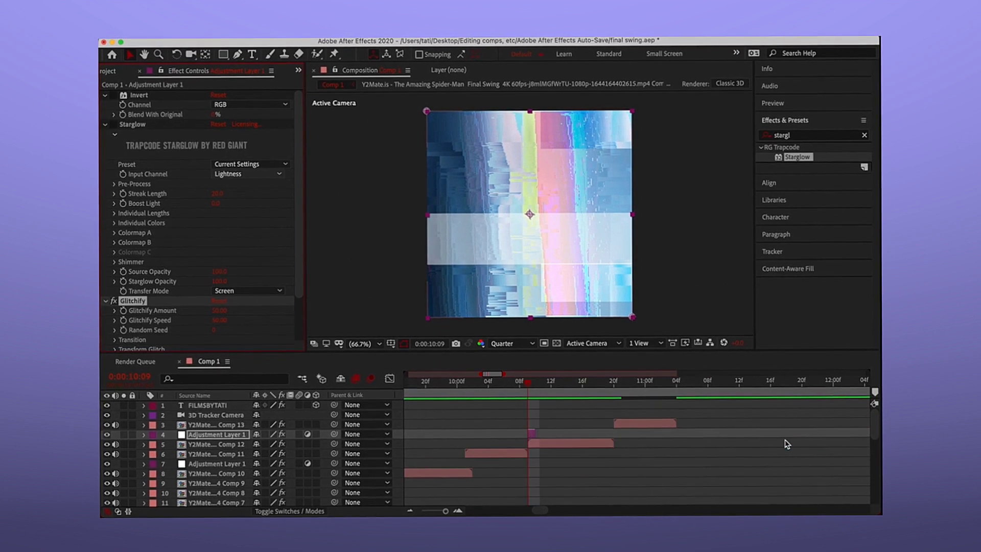
pyautogui.hscroll(-2, 639, 442)
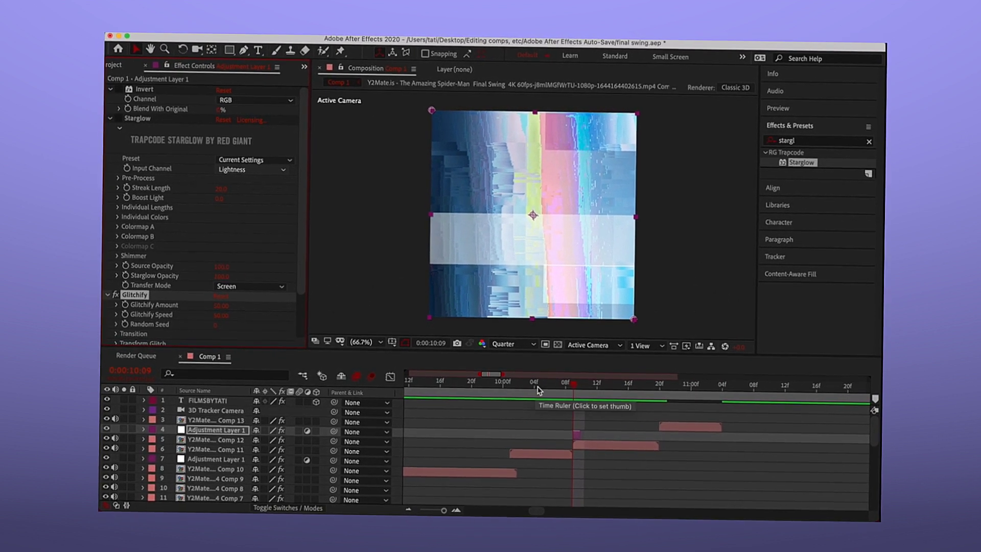
# Step: Move the current-time indicator back to 0:00:00:00 in Comp 1
pyautogui.click(488, 382)
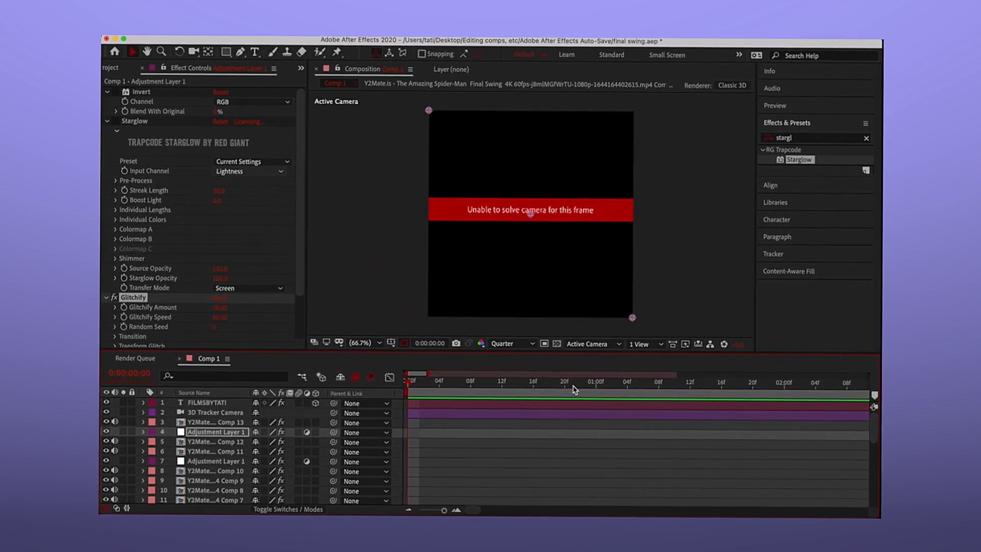
# Step: Set the FILMSBYTATI title layer over the taxi footage to the Screen blending mode
pyautogui.moveTo(574, 390); pyautogui.dragTo(597, 390)
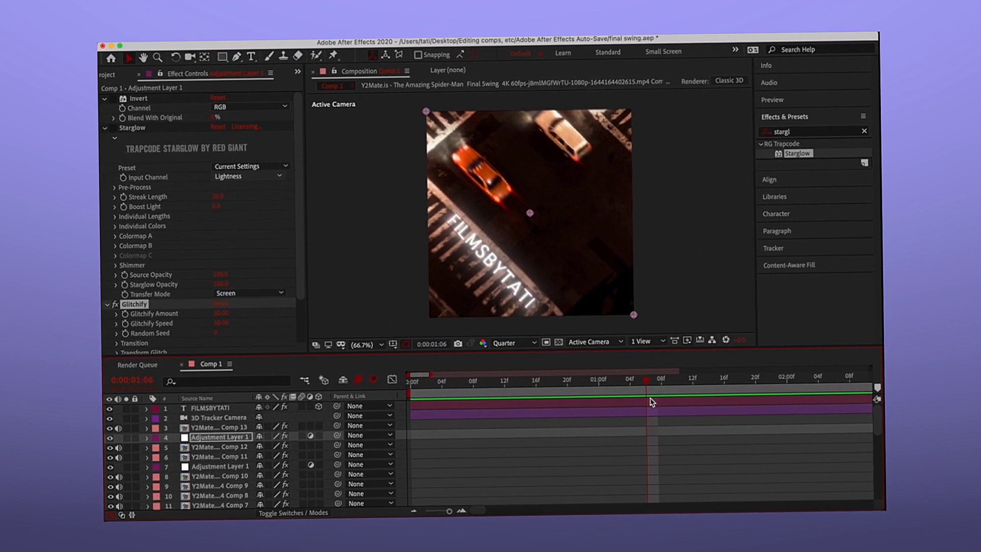
pyautogui.click(651, 402)
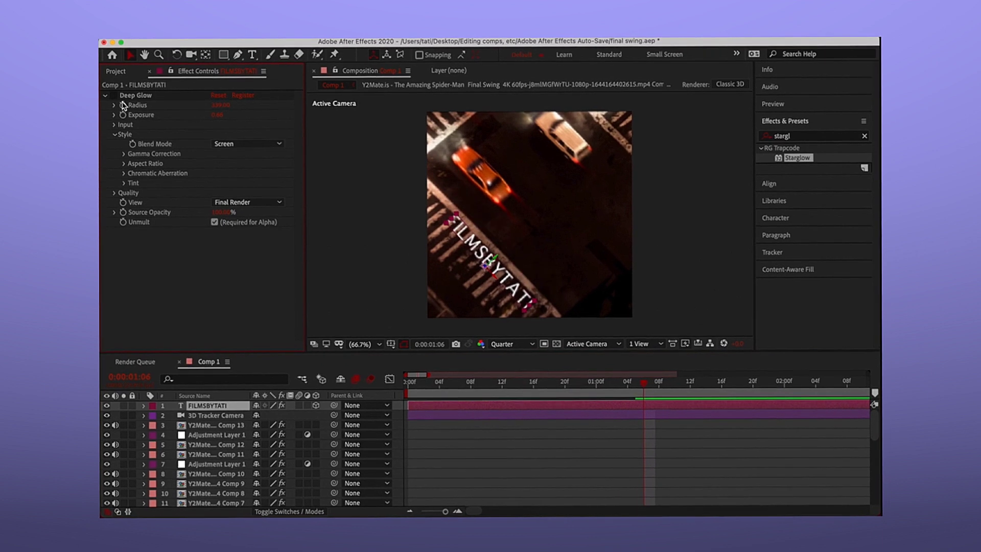
pyautogui.rightClick(623, 407)
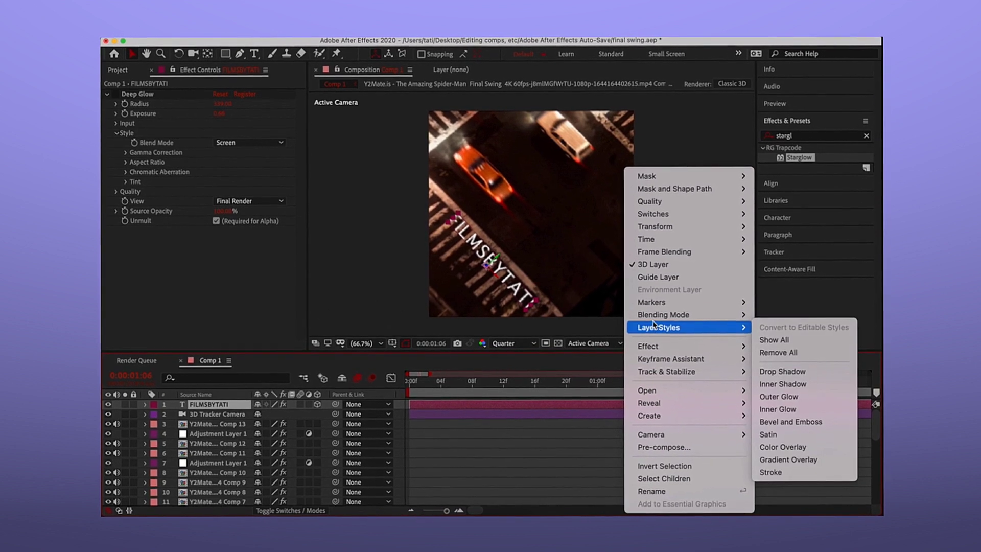
pyautogui.moveTo(663, 313)
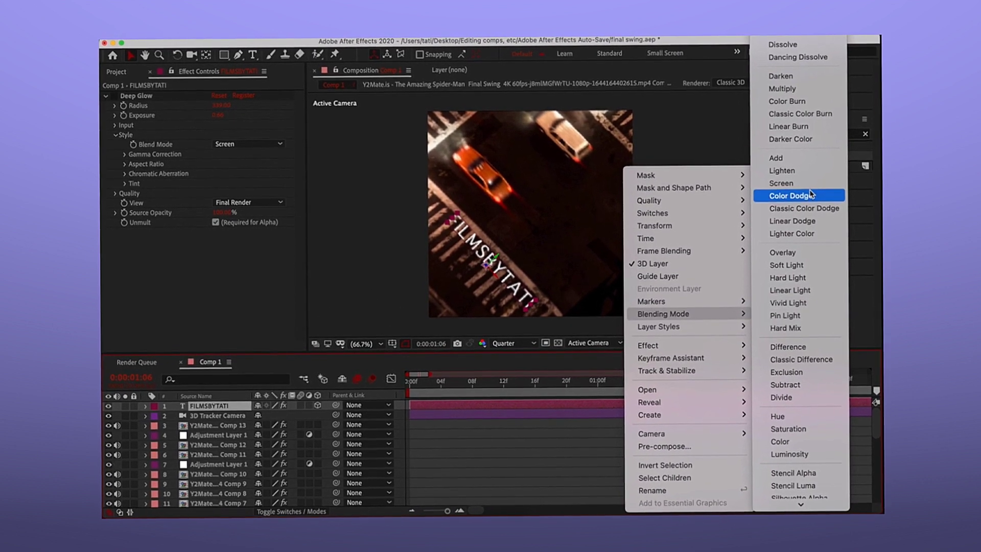
pyautogui.click(805, 172)
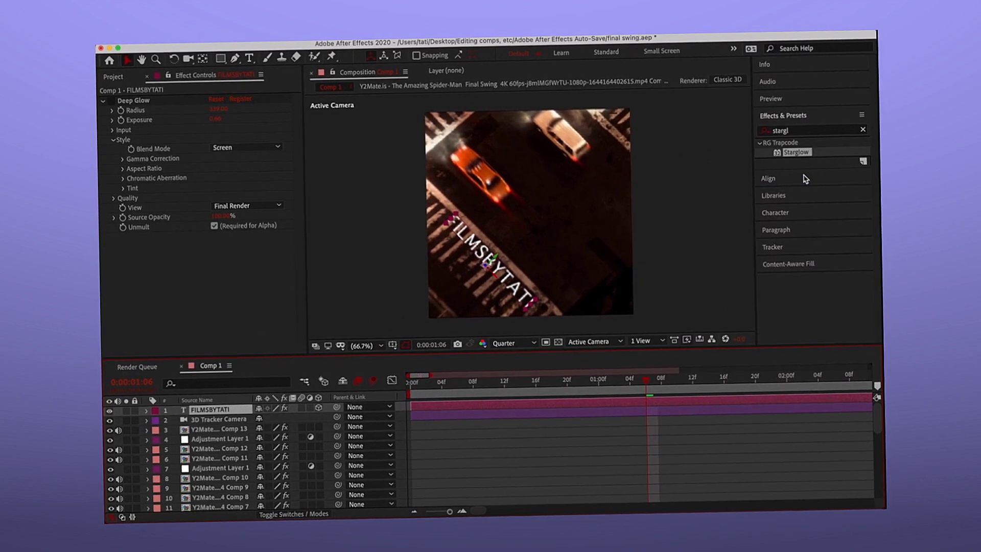
pyautogui.moveTo(642, 387); pyautogui.dragTo(681, 386)
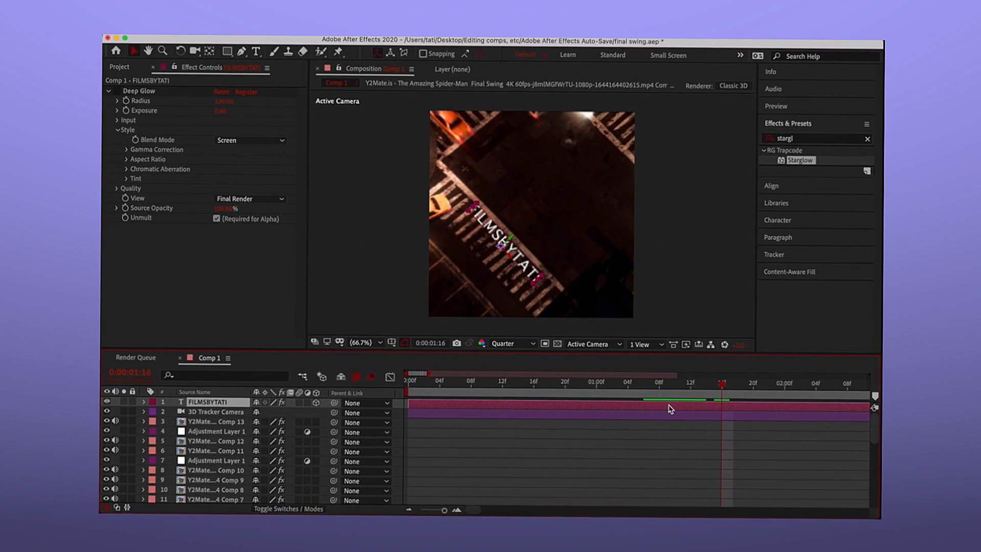
pyautogui.rightClick(669, 402)
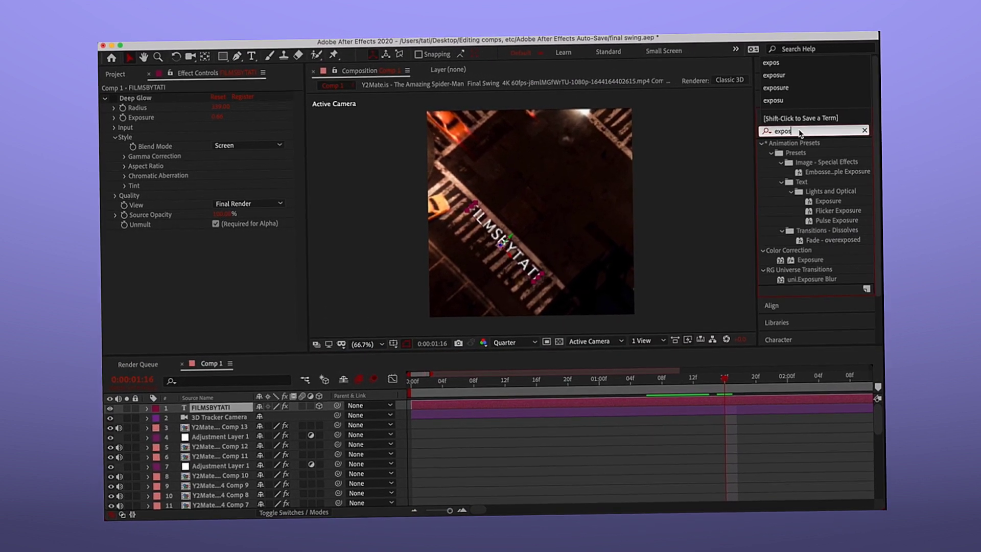
# Step: Try Exposure on FILMSBYTATI at 1.41, then delete it
pyautogui.click(810, 262)
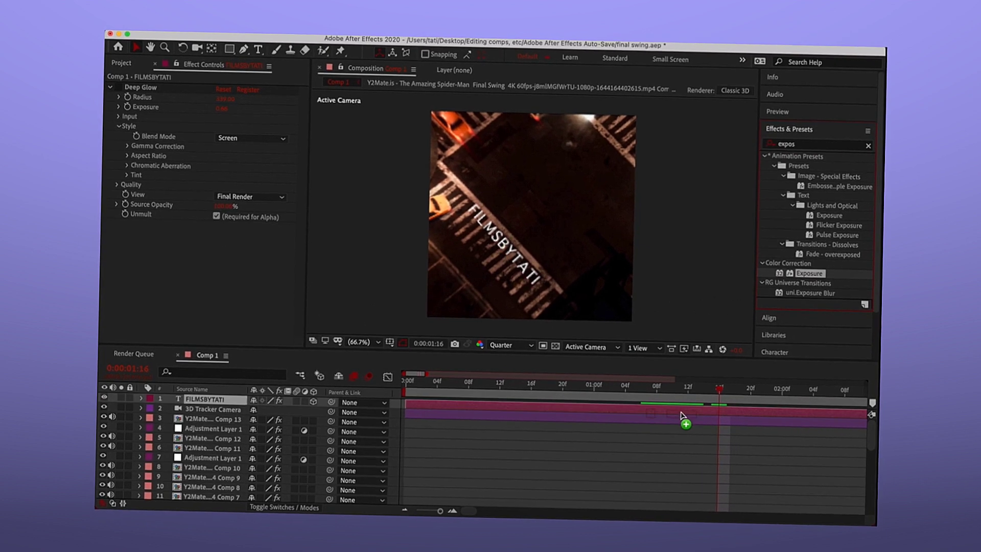
pyautogui.moveTo(811, 262); pyautogui.dragTo(685, 405)
pyautogui.moveTo(218, 257); pyautogui.dragTo(298, 258)
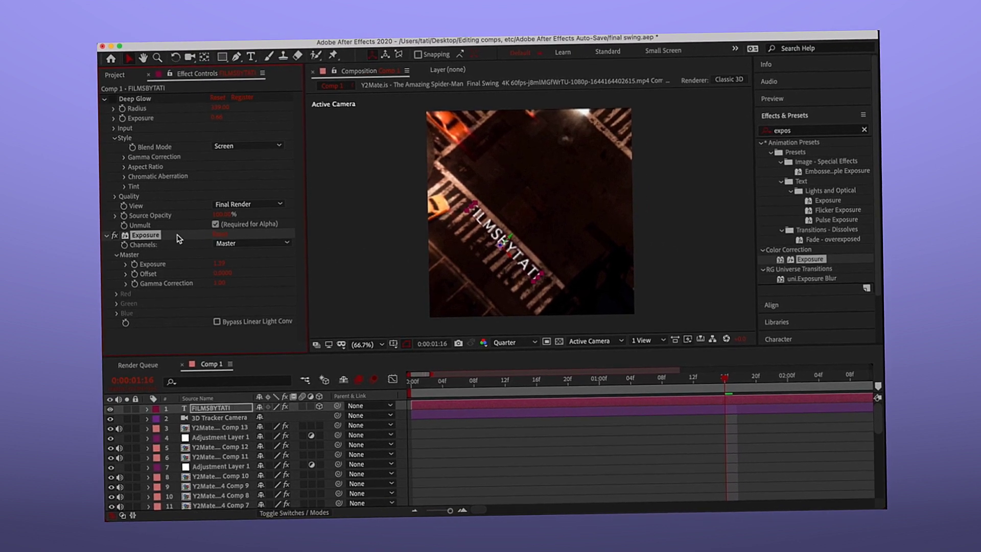
pyautogui.press('Delete')
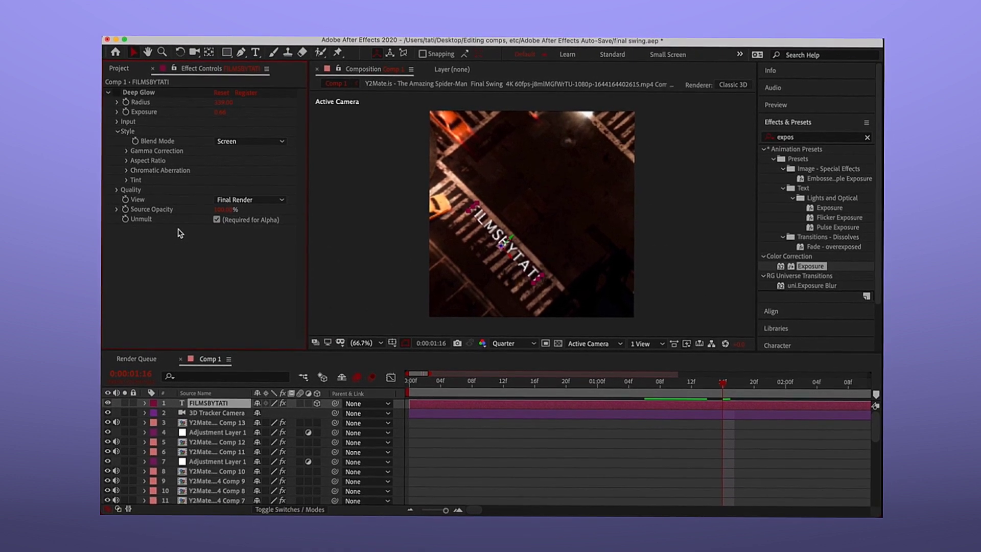
# Step: Search Effects & Presets for 'magn' and bring up the Layer > New choices
pyautogui.click(801, 141)
pyautogui.write('magn')
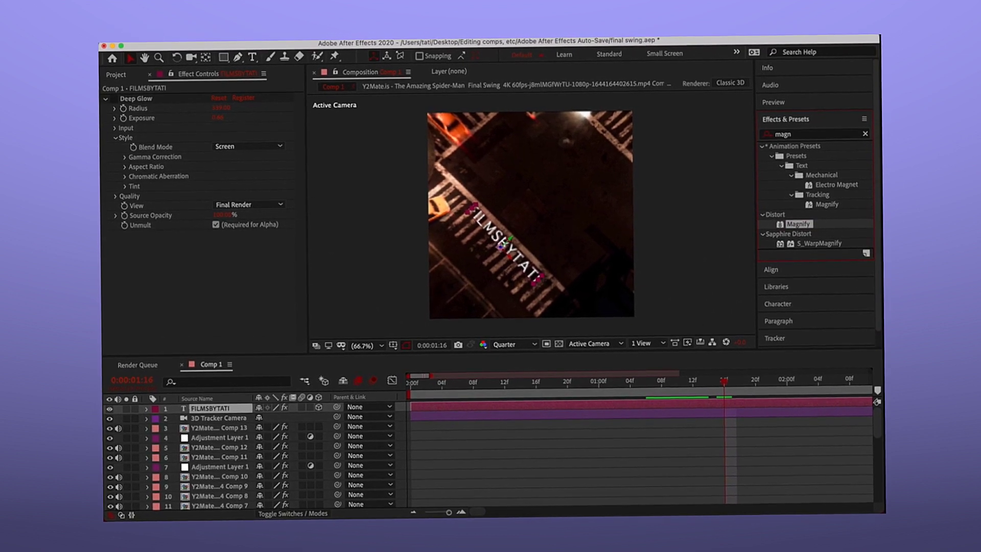
pyautogui.click(536, 469)
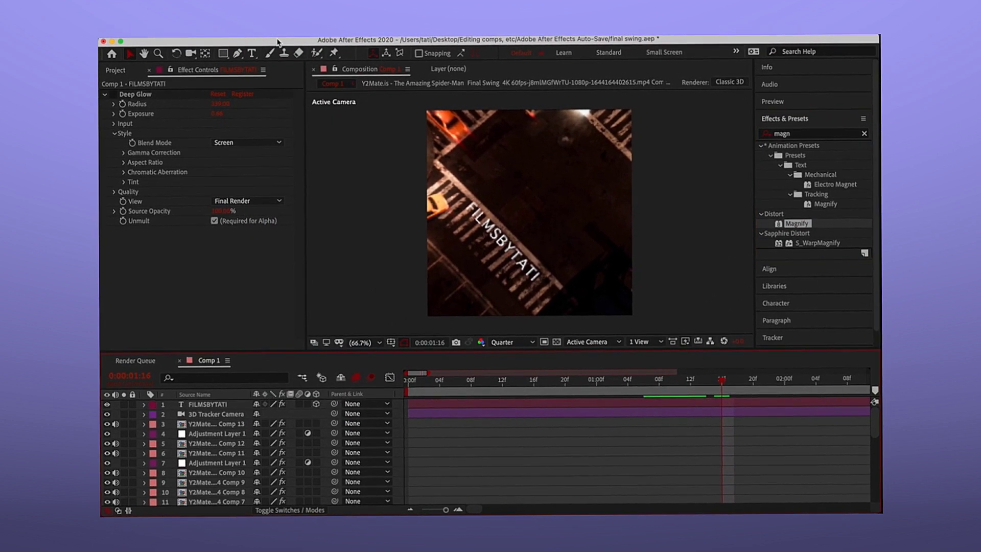
pyautogui.click(278, 42)
pyautogui.moveTo(307, 44)
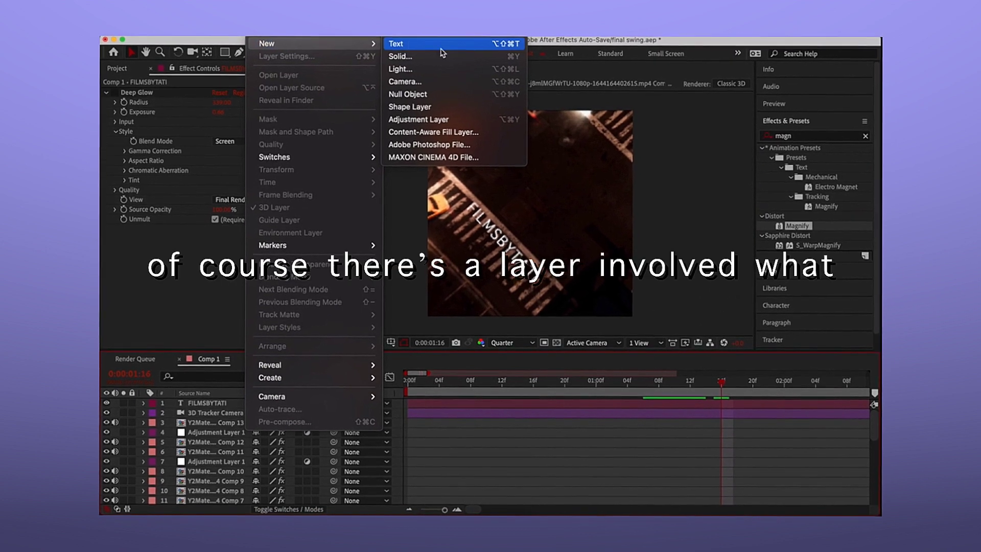
# Step: Create a new adjustment layer and delete the Exposure effect from FILMSBYTATI
pyautogui.click(439, 119)
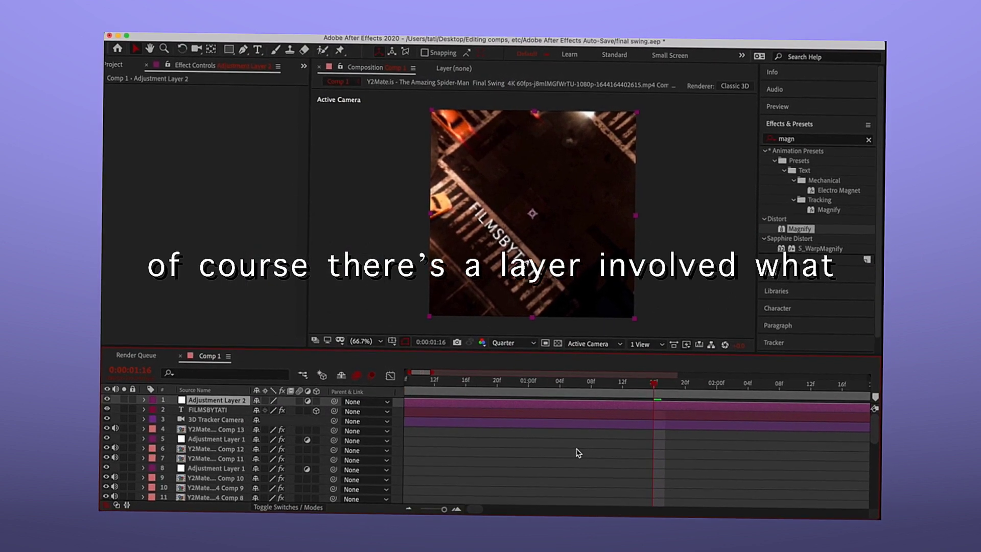
pyautogui.hscroll(3, 578, 452)
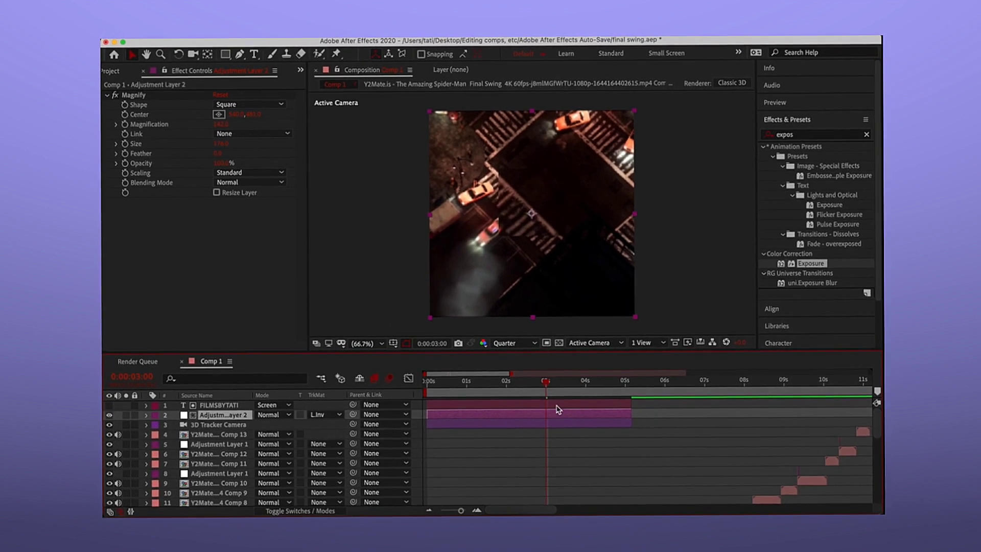
pyautogui.click(512, 406)
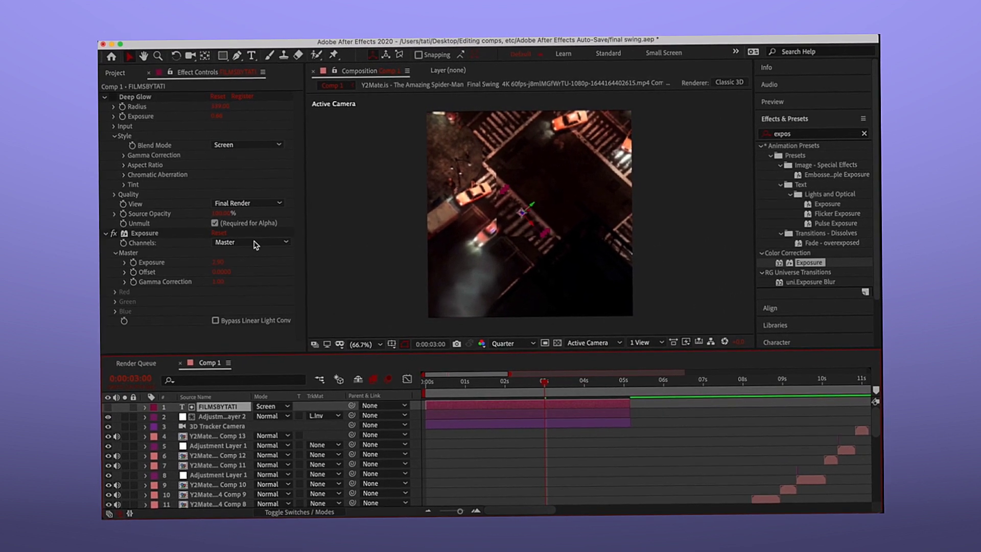
pyautogui.click(153, 228)
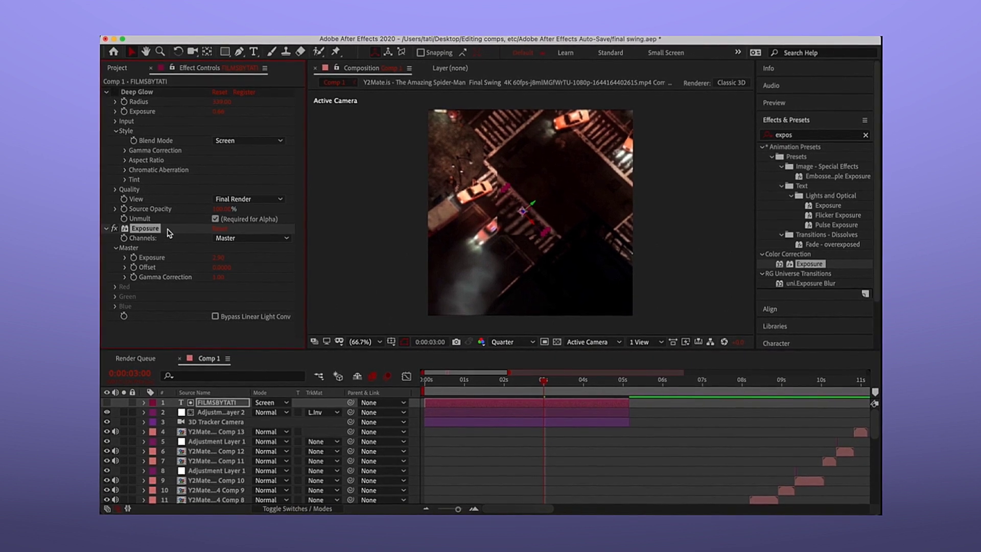
pyautogui.press('Delete')
# Step: Change Adjustment Layer 2's track matte from L.Inv to Alpha
pyautogui.click(546, 413)
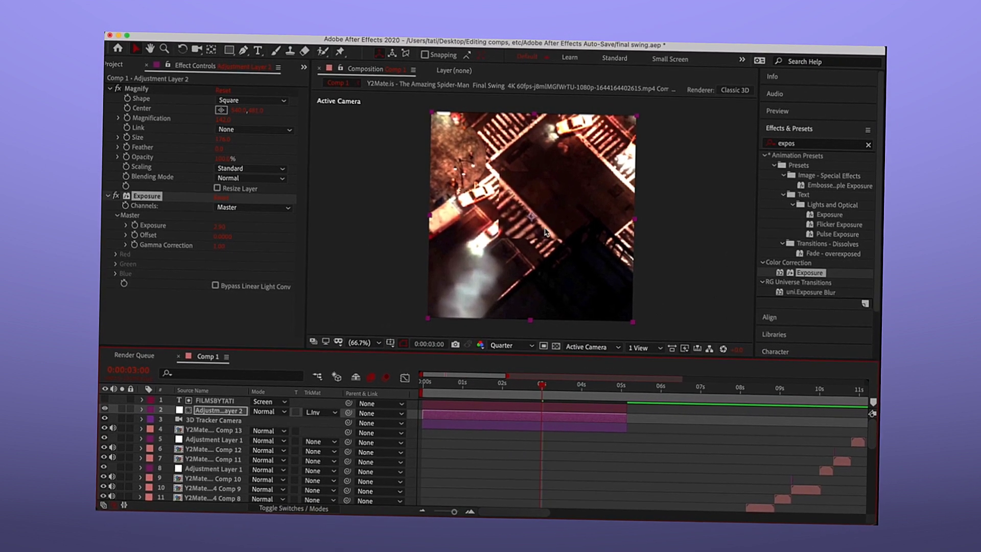
pyautogui.click(322, 412)
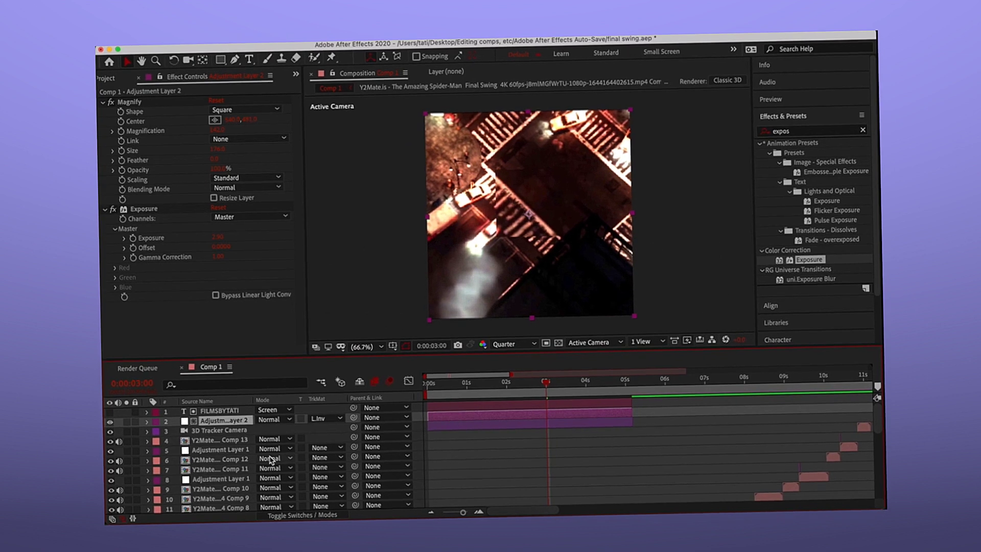
pyautogui.click(322, 435)
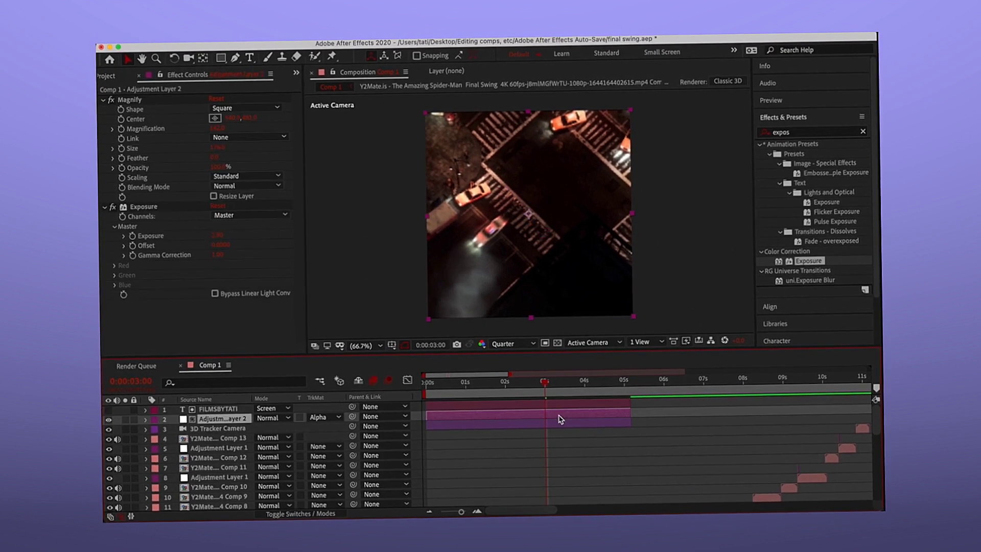
pyautogui.moveTo(541, 388); pyautogui.dragTo(534, 395)
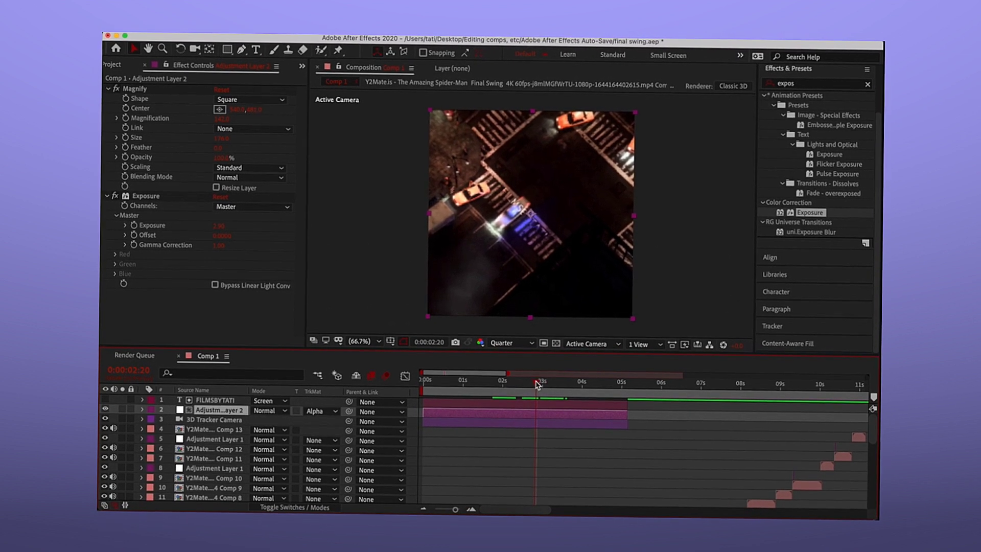
pyautogui.moveTo(520, 385); pyautogui.dragTo(500, 391)
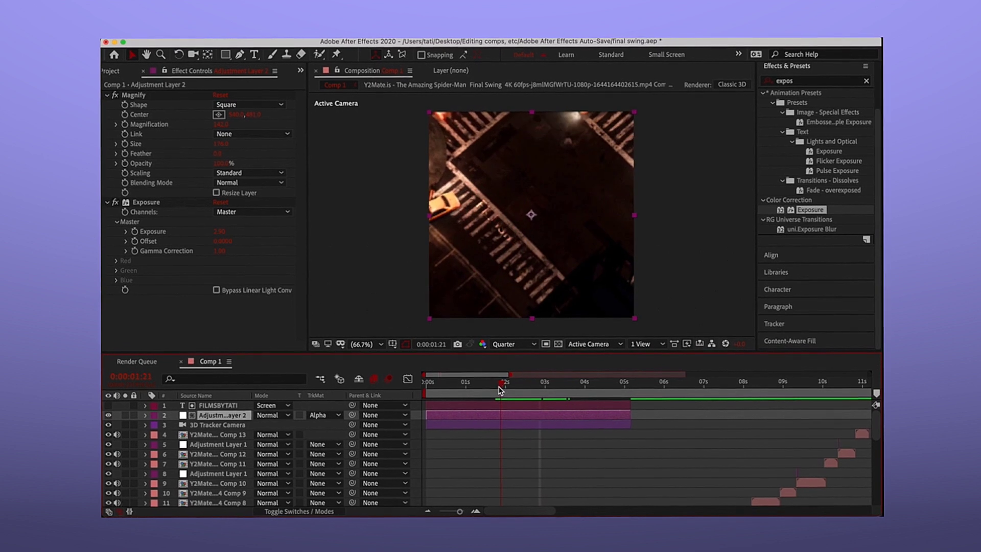
pyautogui.click(462, 387)
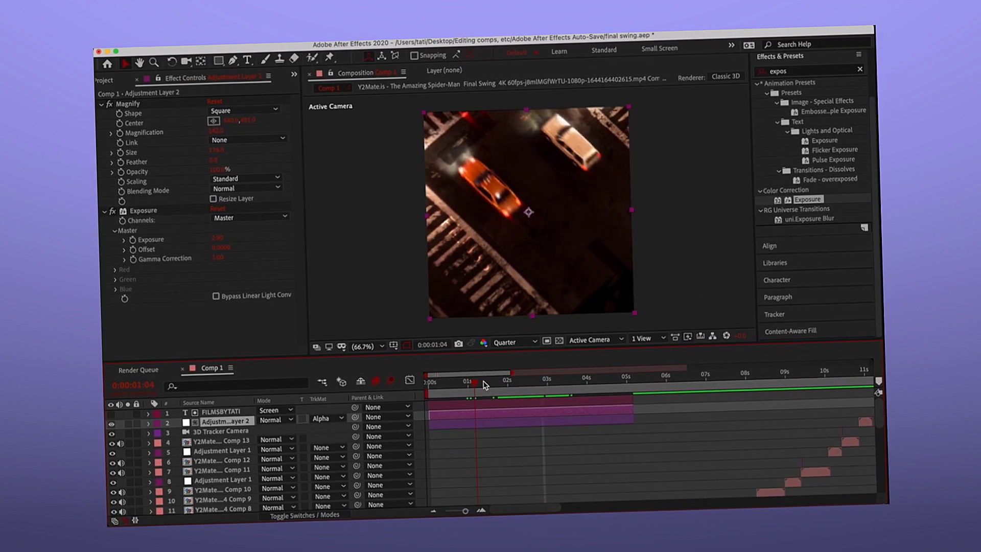
pyautogui.moveTo(505, 384); pyautogui.dragTo(422, 381)
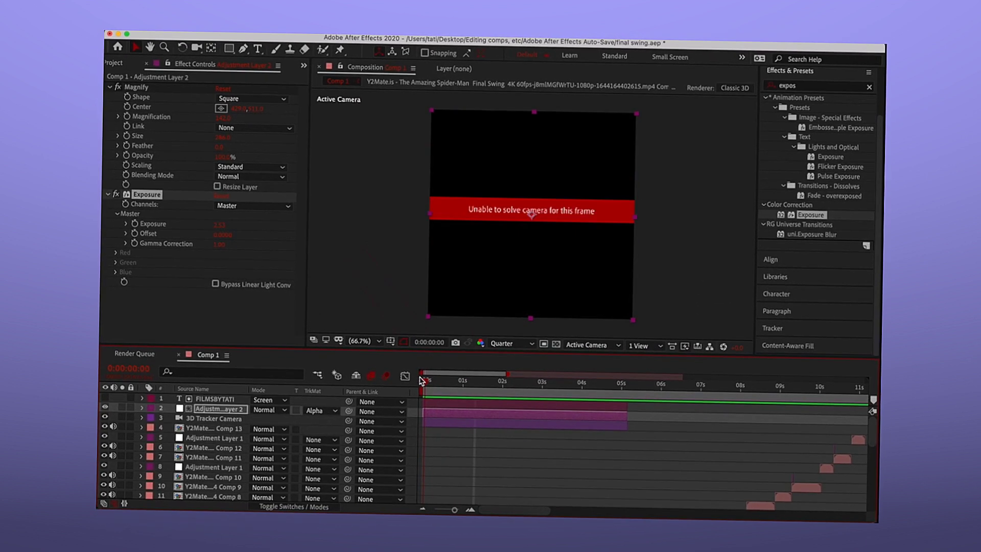
pyautogui.press('space')
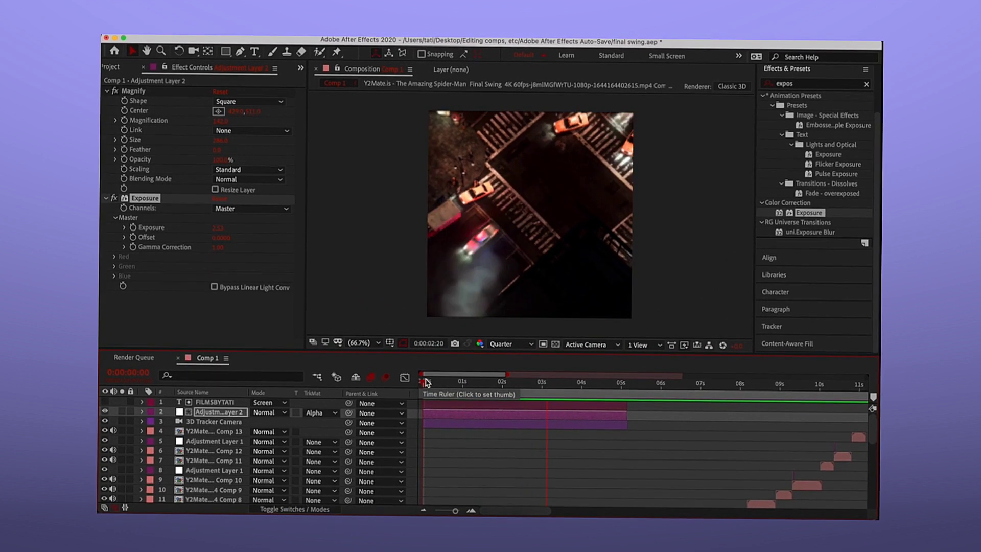
pyautogui.click(519, 388)
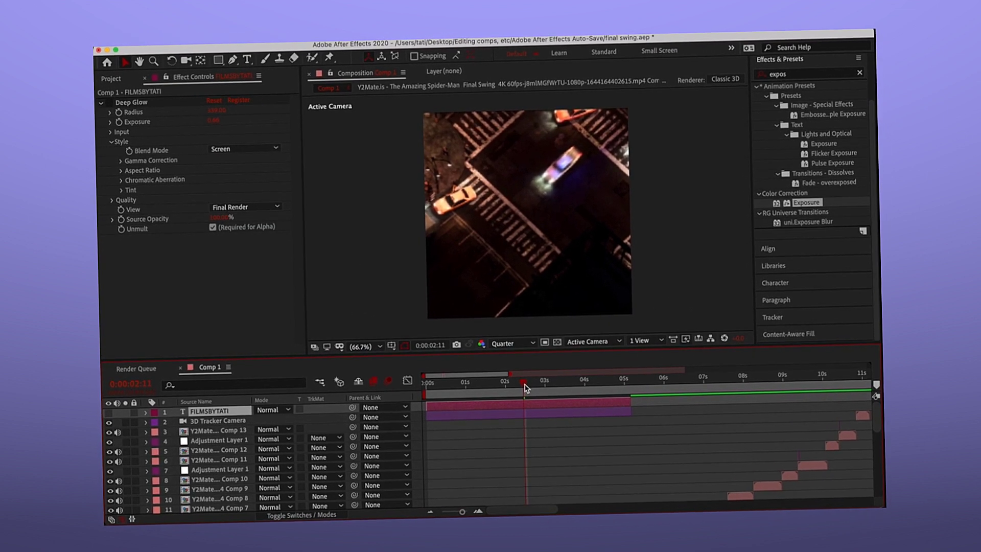
# Step: Reveal the title's keyframed Opacity and play the work area, stopping at 0:00:01:16
pyautogui.press('space')
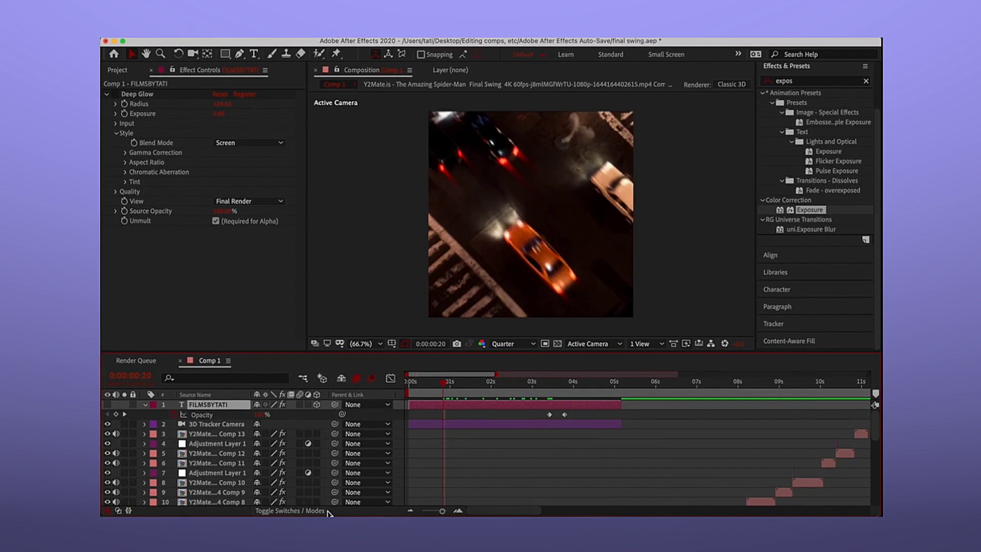
pyautogui.press('t')
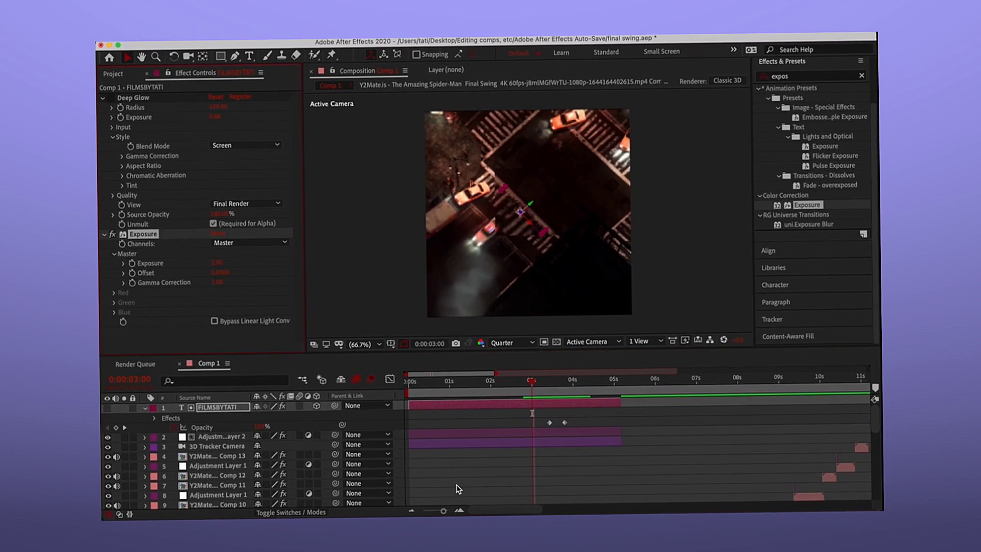
pyautogui.moveTo(458, 394); pyautogui.dragTo(460, 389)
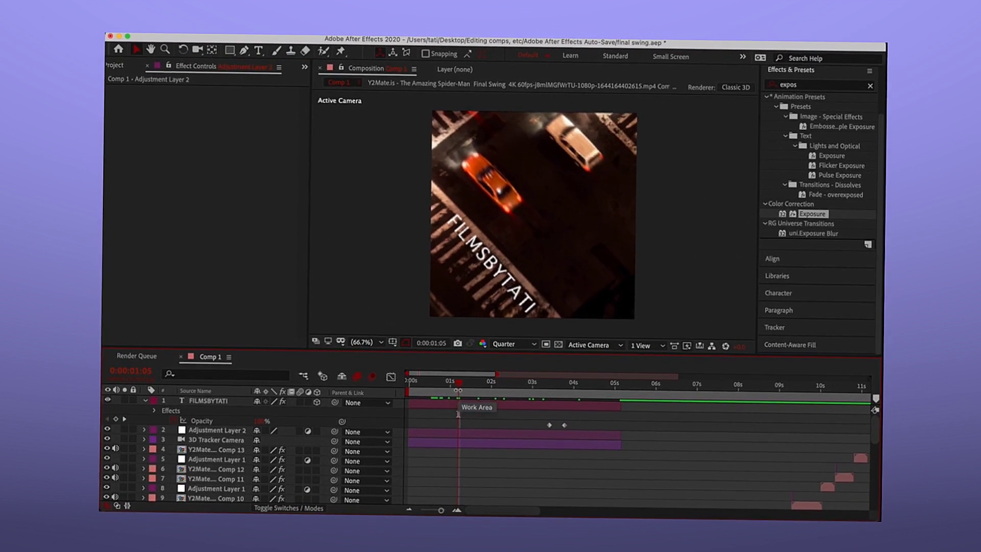
pyautogui.hotkey('shift', 'End')
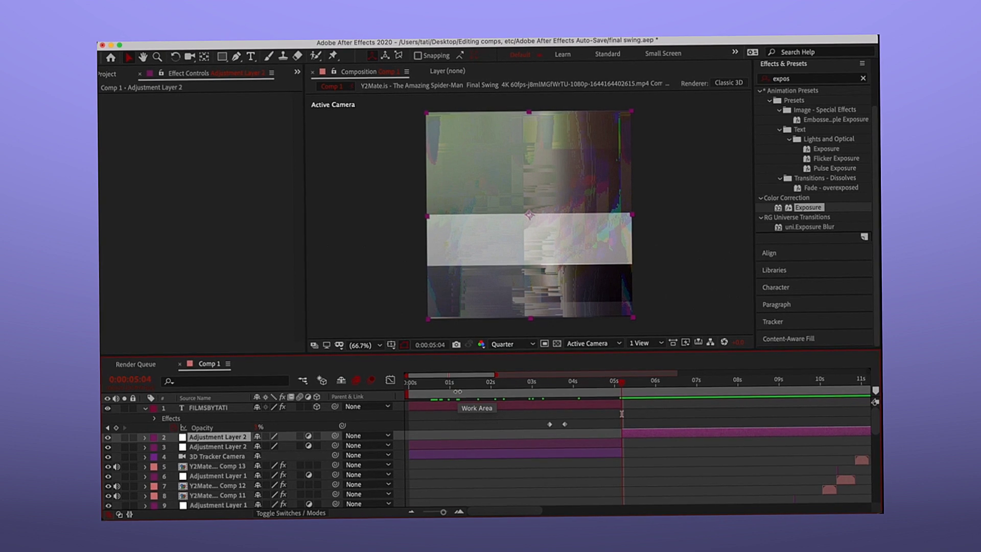
pyautogui.press('space')
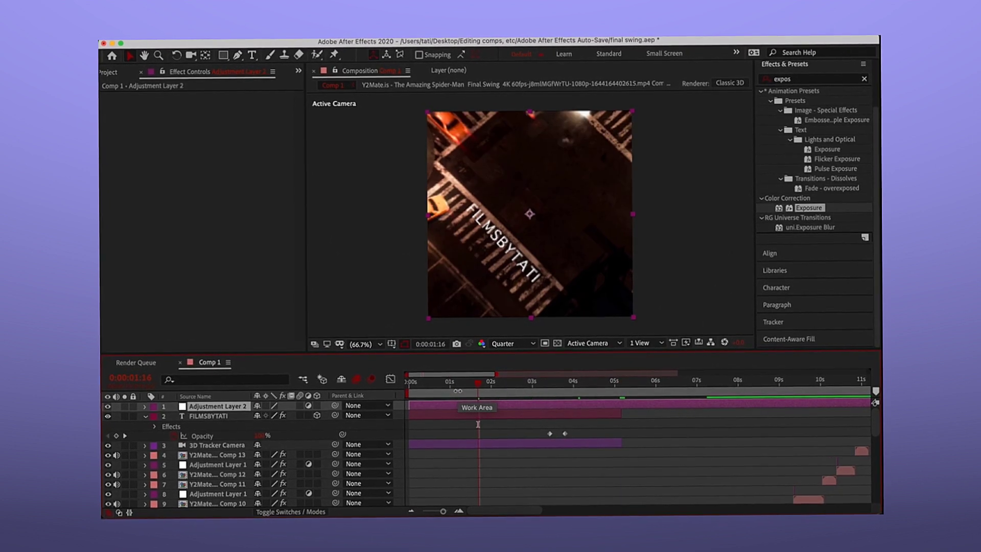
# Step: Delete Adjustment Layer 2 and the title's Exposure effect, returning to 0:00:01:06
pyautogui.press('Delete')
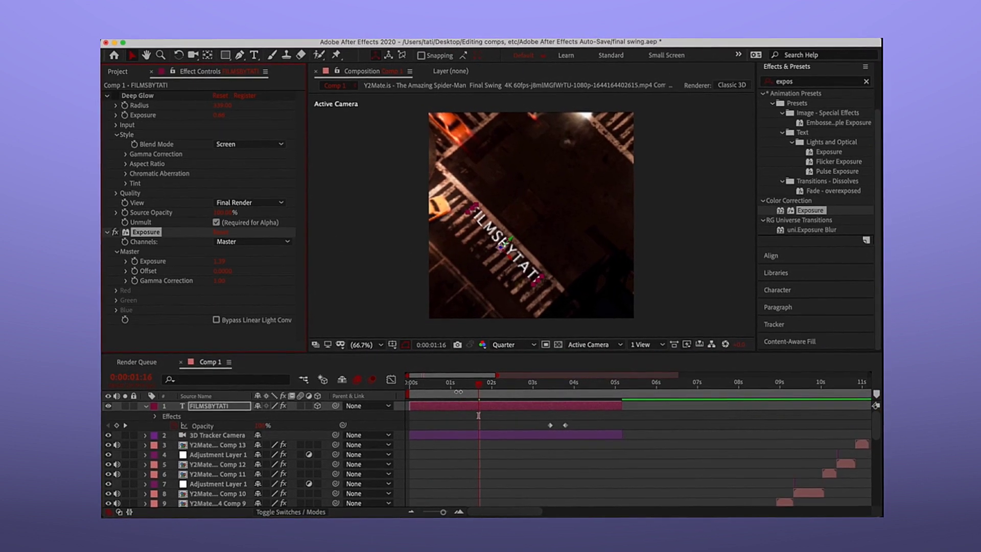
pyautogui.press('Delete')
pyautogui.moveTo(479, 413); pyautogui.dragTo(462, 415)
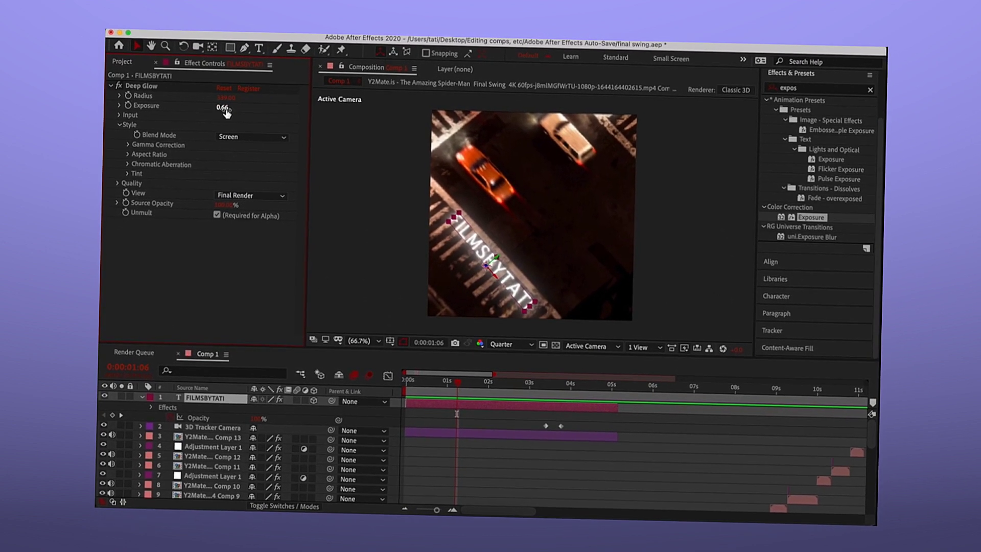
# Step: Fine-tune the Deep Glow exposure and duplicate Pre-comp 1 at 0:00:09:09
pyautogui.moveTo(216, 117); pyautogui.dragTo(220, 117)
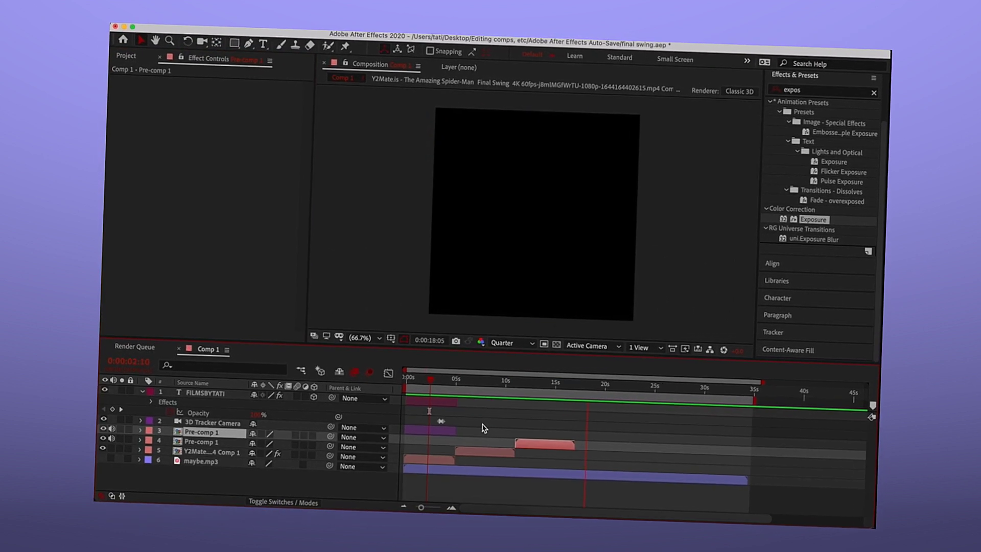
pyautogui.click(507, 387)
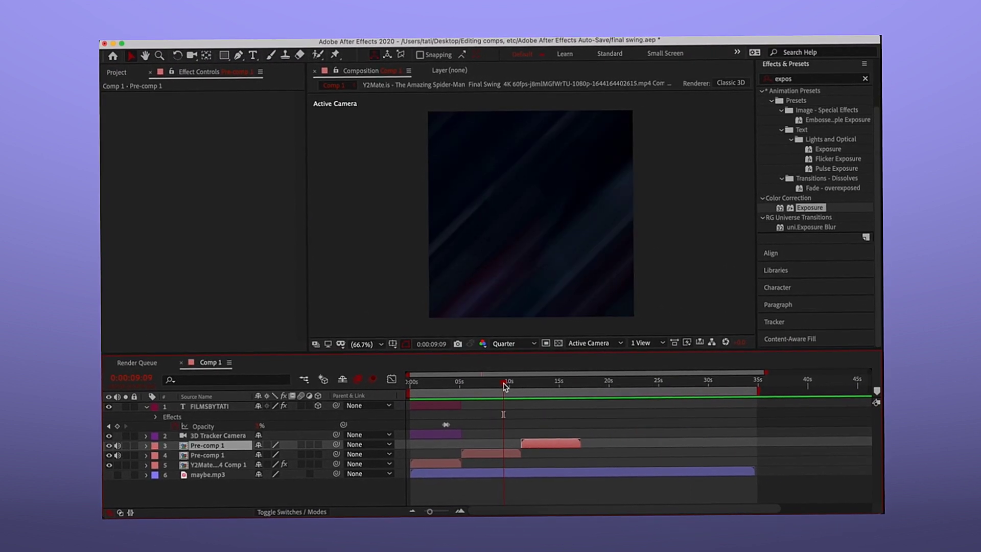
pyautogui.hotkey('ctrl', 'd')
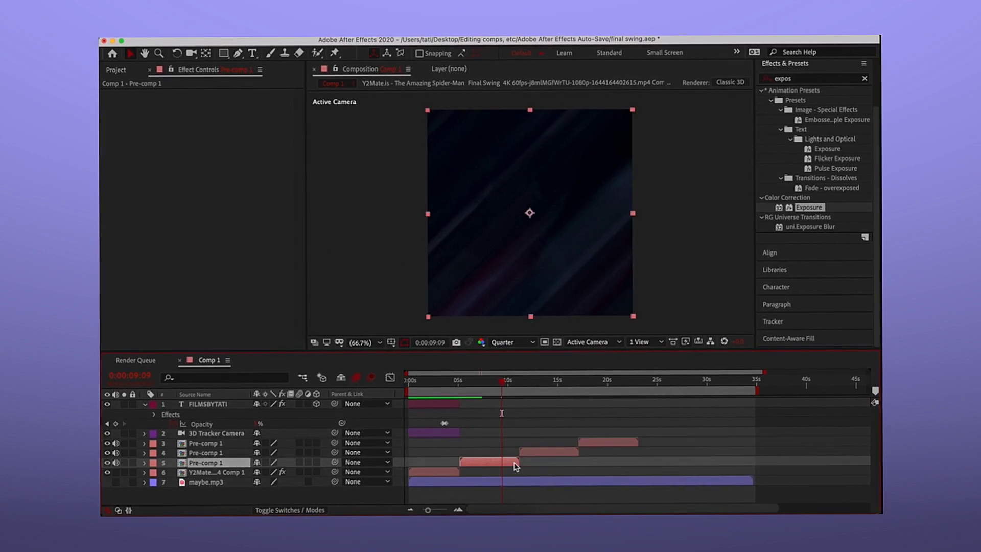
# Step: Inspect the Comp 8 clip's Exposure and Twitch effects inside Pre-comp 1 at 0:00:06:18
pyautogui.doubleClick(515, 463)
pyautogui.moveTo(542, 383)
pyautogui.mouseDown()
pyautogui.moveTo(528, 388)
pyautogui.moveTo(655, 391)
pyautogui.mouseUp()
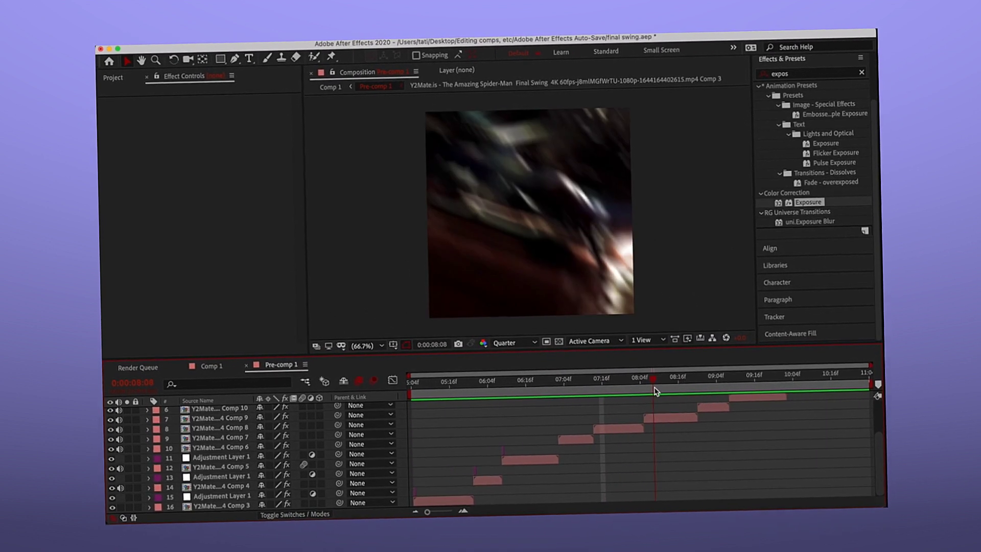
pyautogui.click(649, 421)
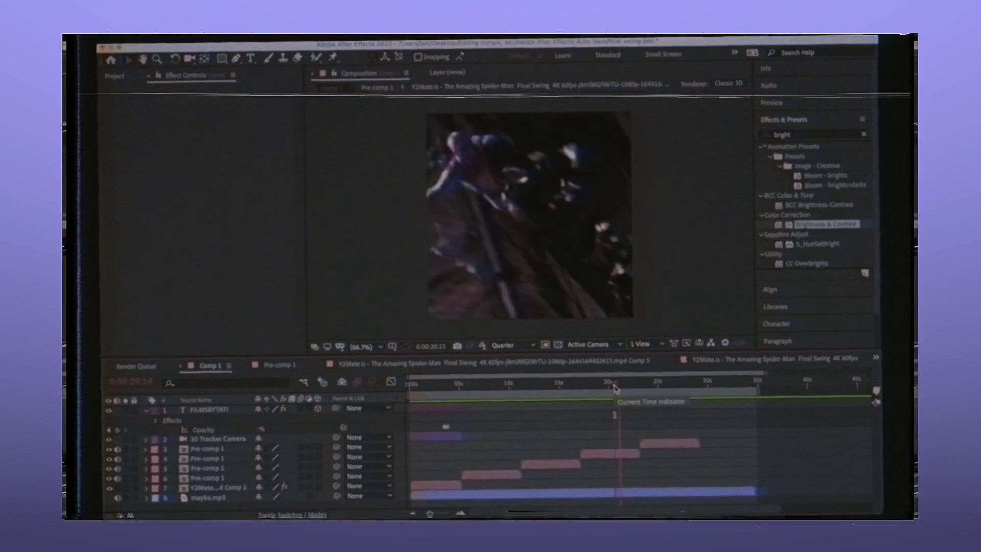
pyautogui.click(593, 455)
pyautogui.hotkey('ctrl', 'Up')
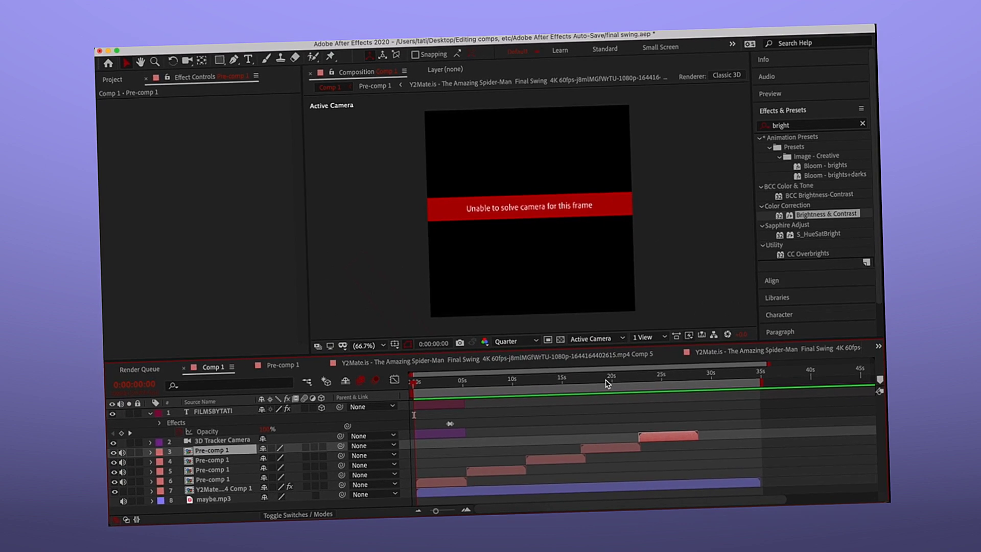
pyautogui.click(607, 382)
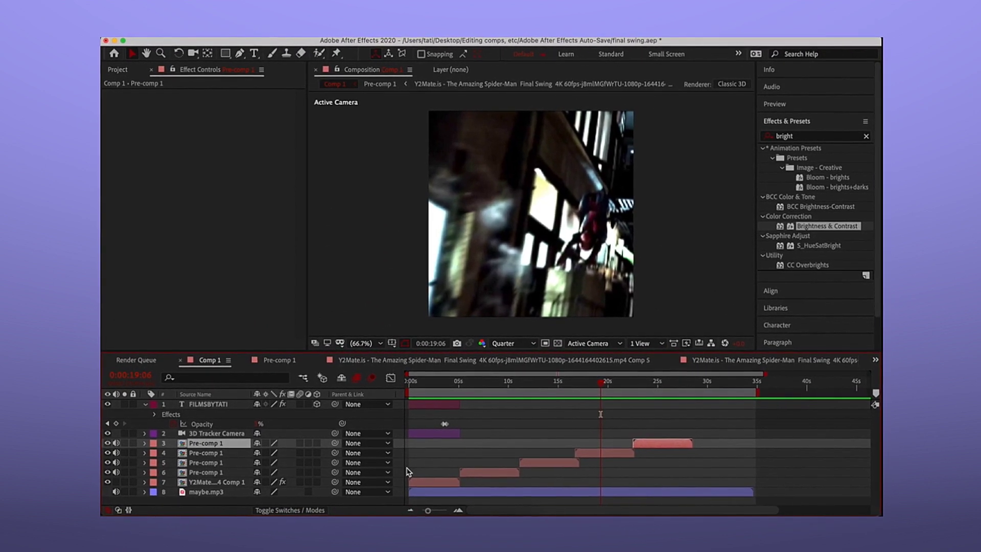
pyautogui.click(425, 482)
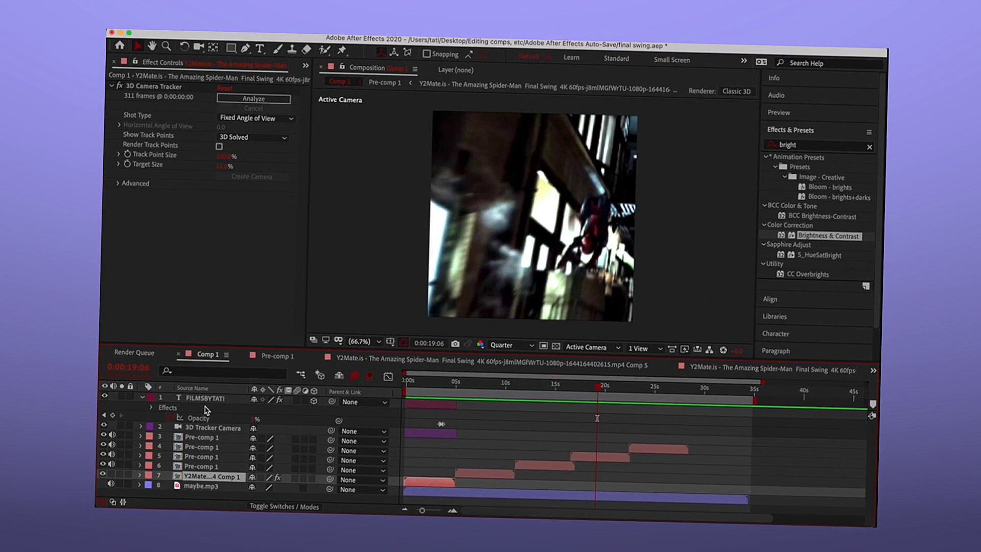
# Step: Precompose all layers above the music track into Pre-comp 2
pyautogui.keyDown('shift'); pyautogui.click(204, 403); pyautogui.keyUp('shift')
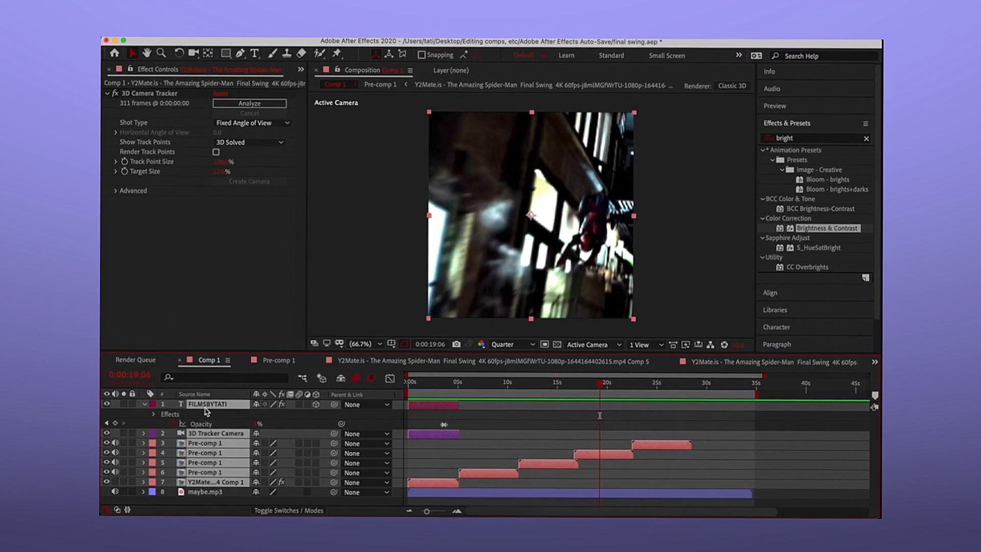
pyautogui.press('super+shift+c')
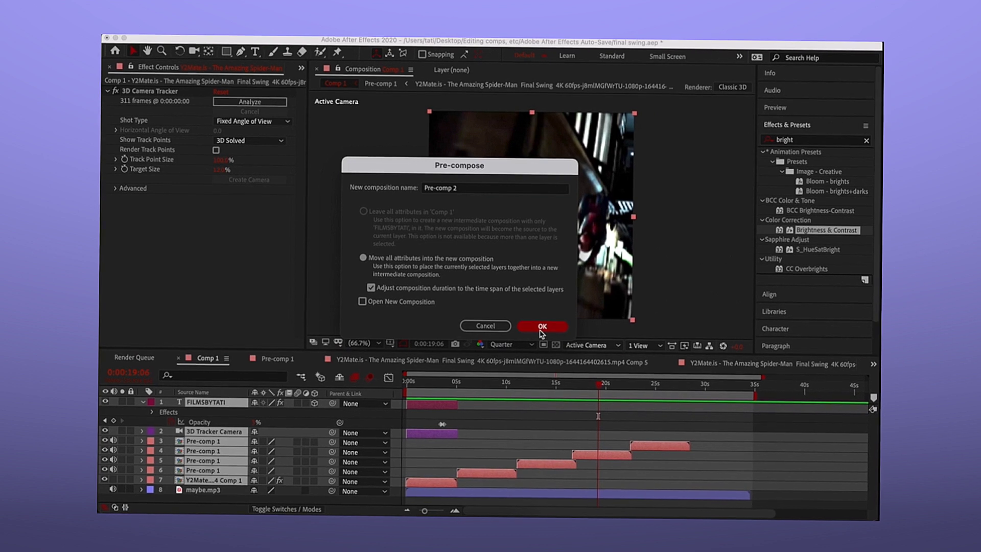
pyautogui.click(542, 327)
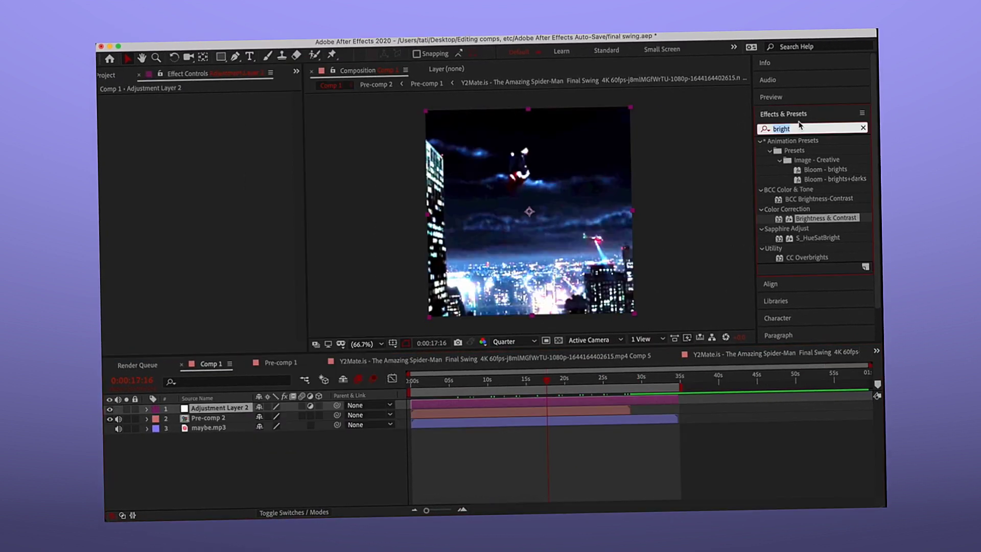